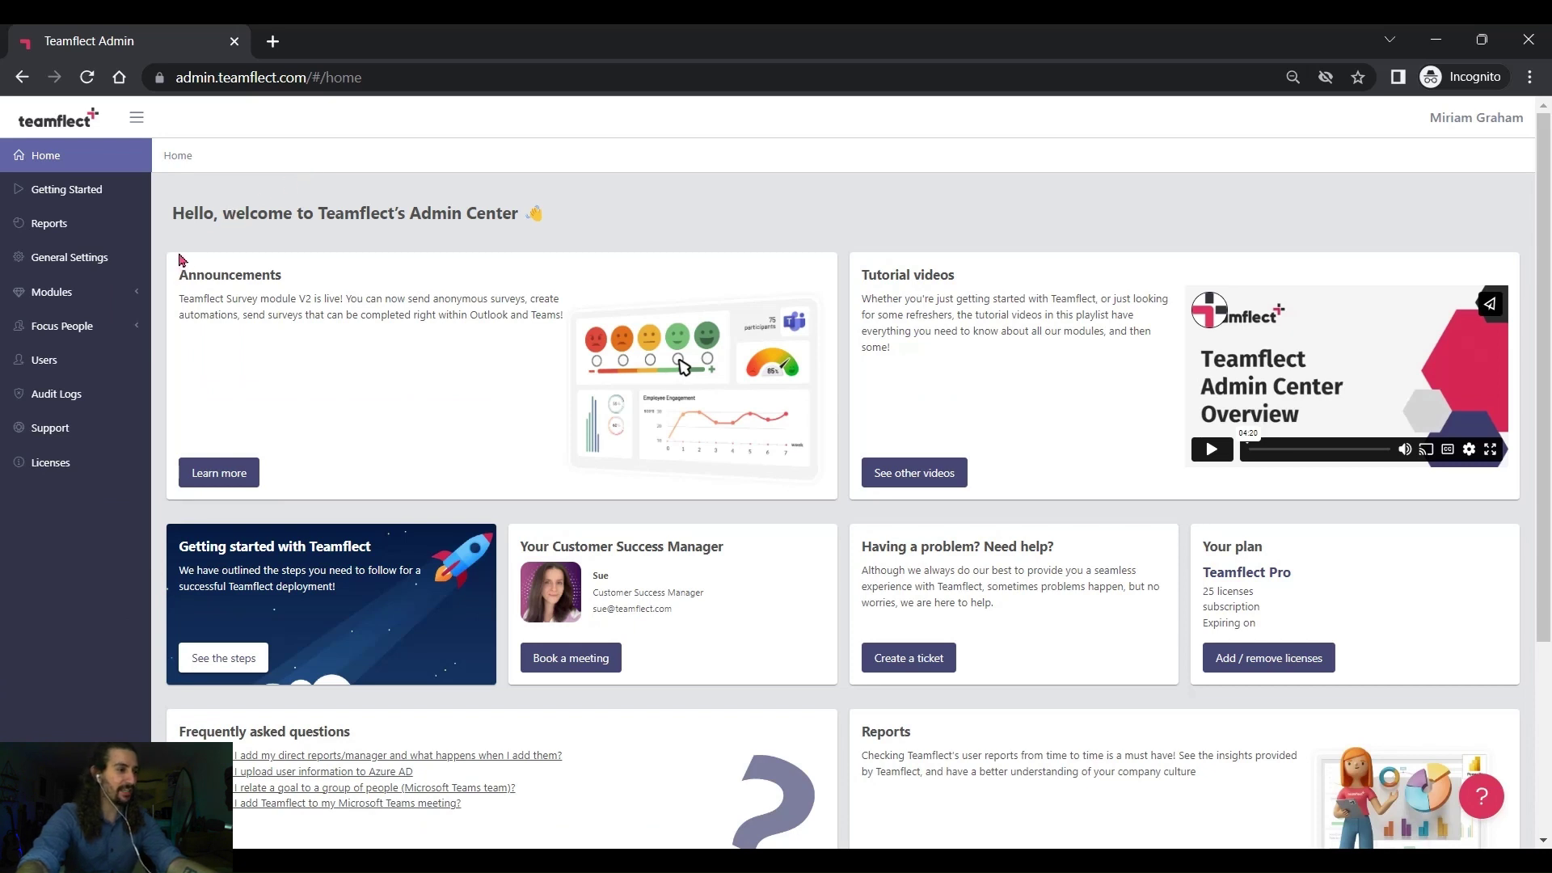
Start a new review cycle under Modules > Reviews and scroll the templates to 30-day Review
left_click(97, 292)
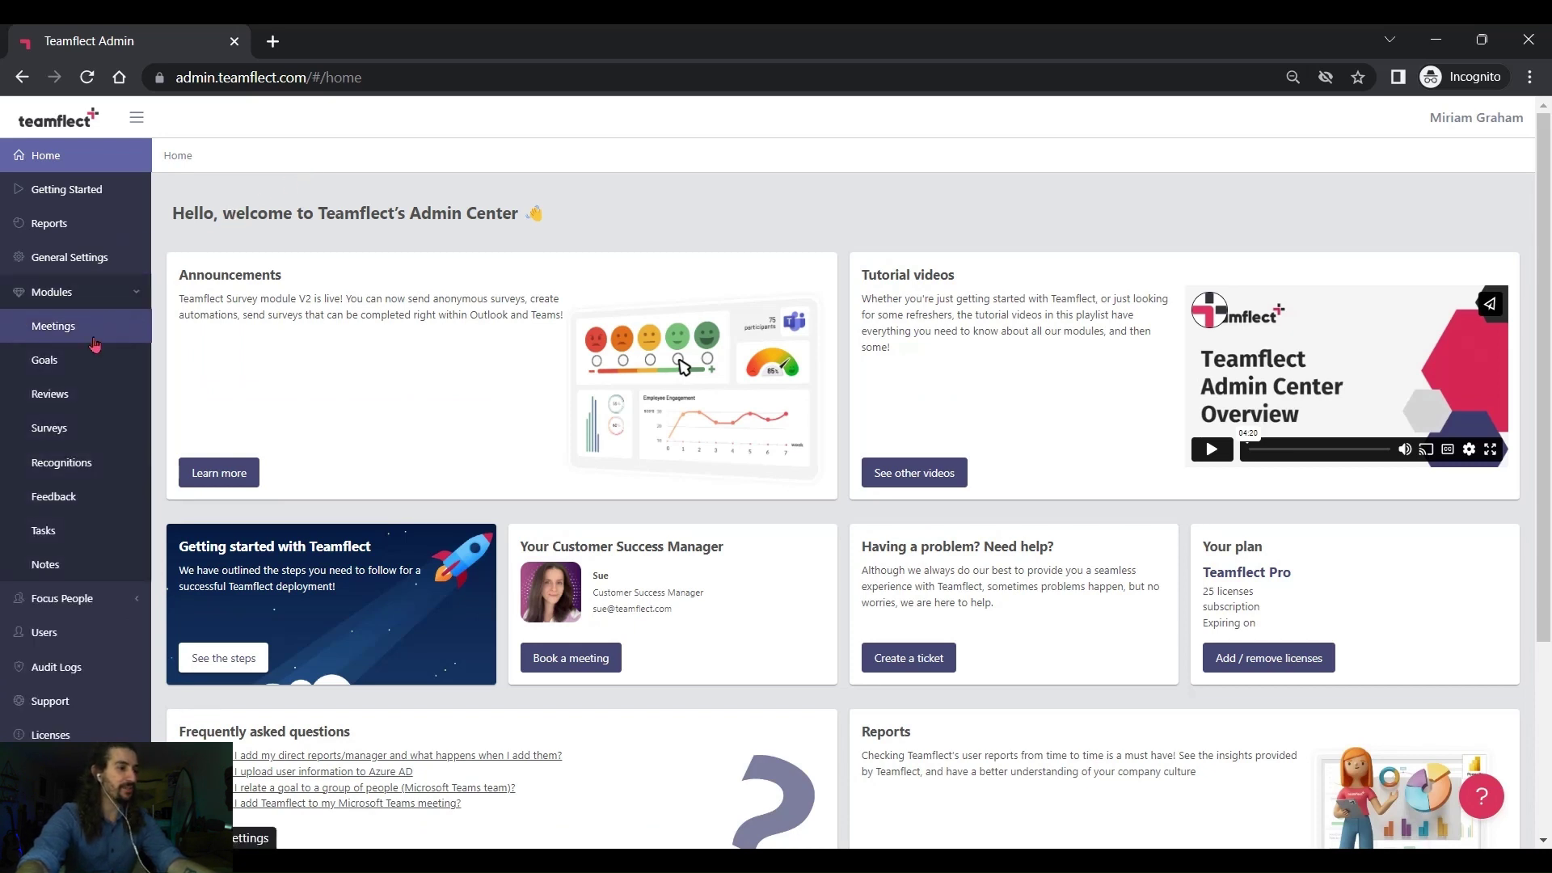
left_click(71, 393)
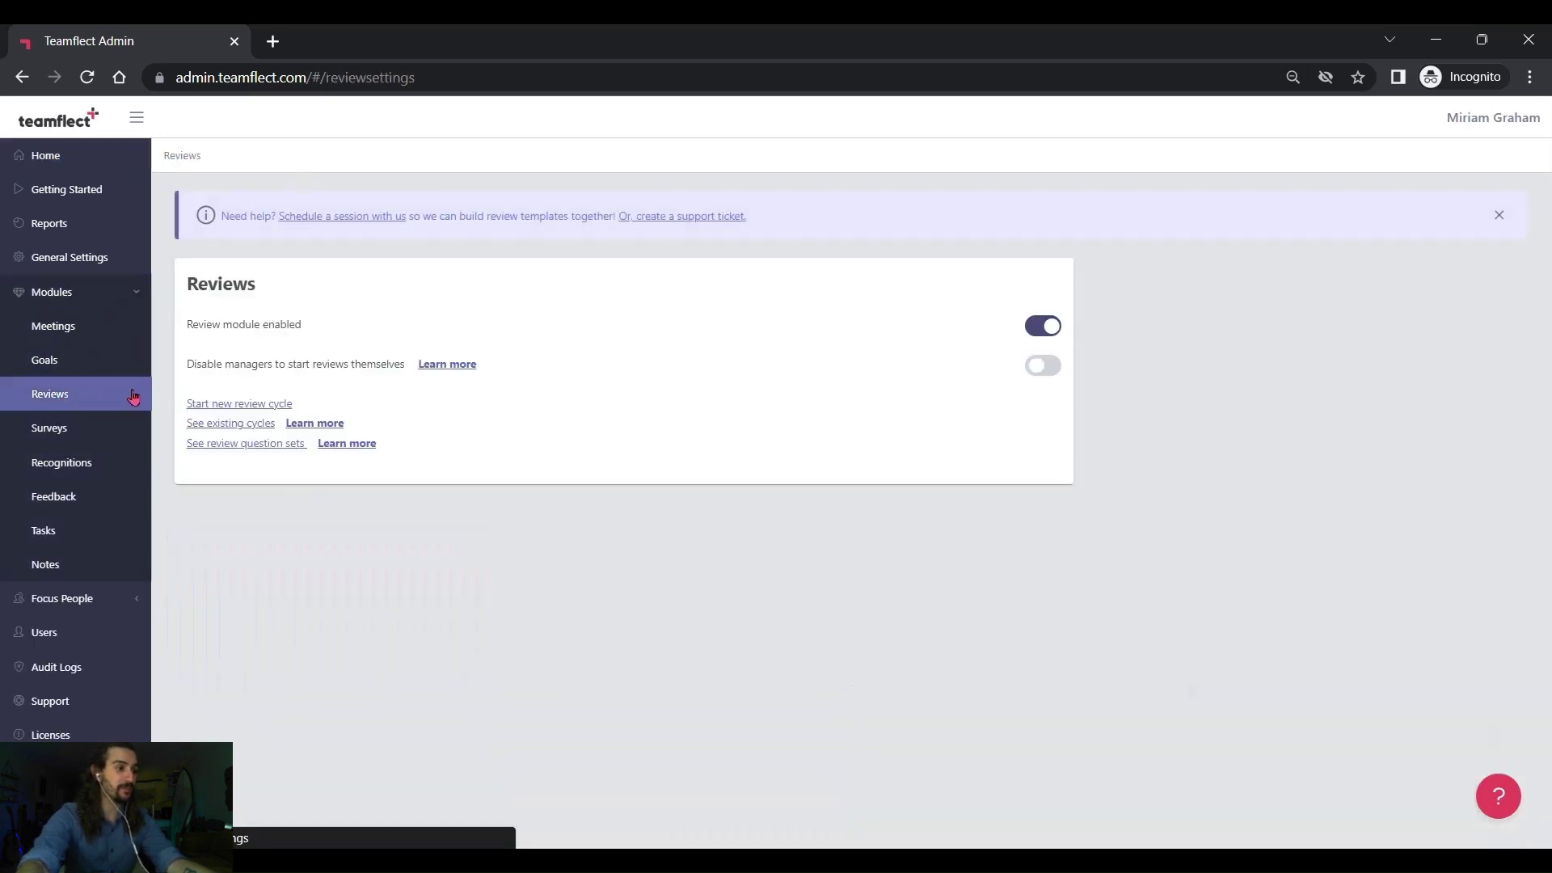
left_click(205, 404)
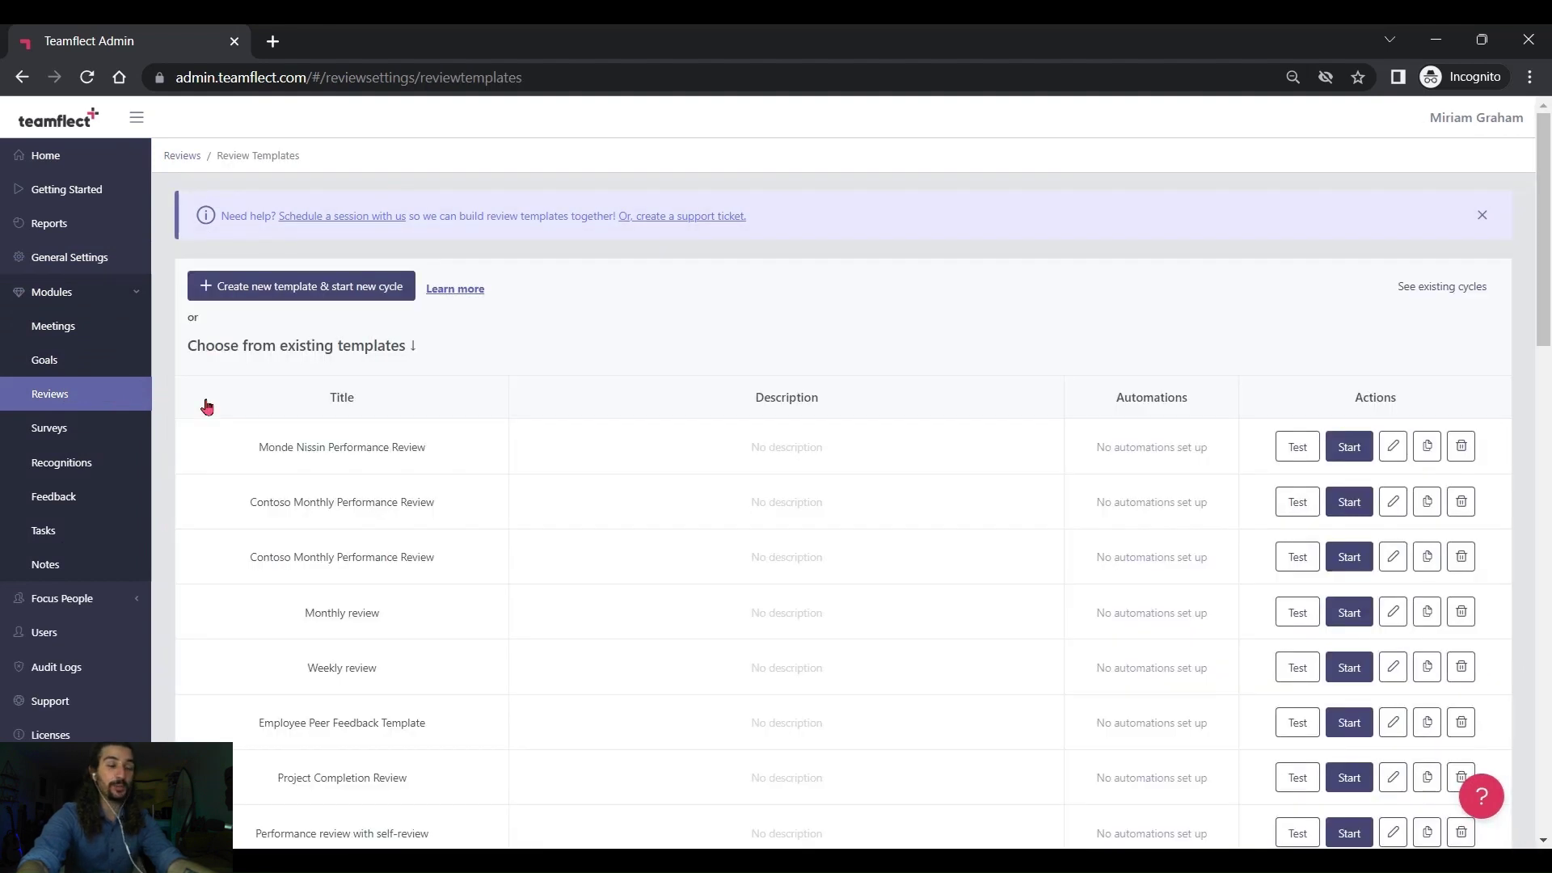
scroll(207, 406, "down", 4)
scroll(207, 406, "down", 4)
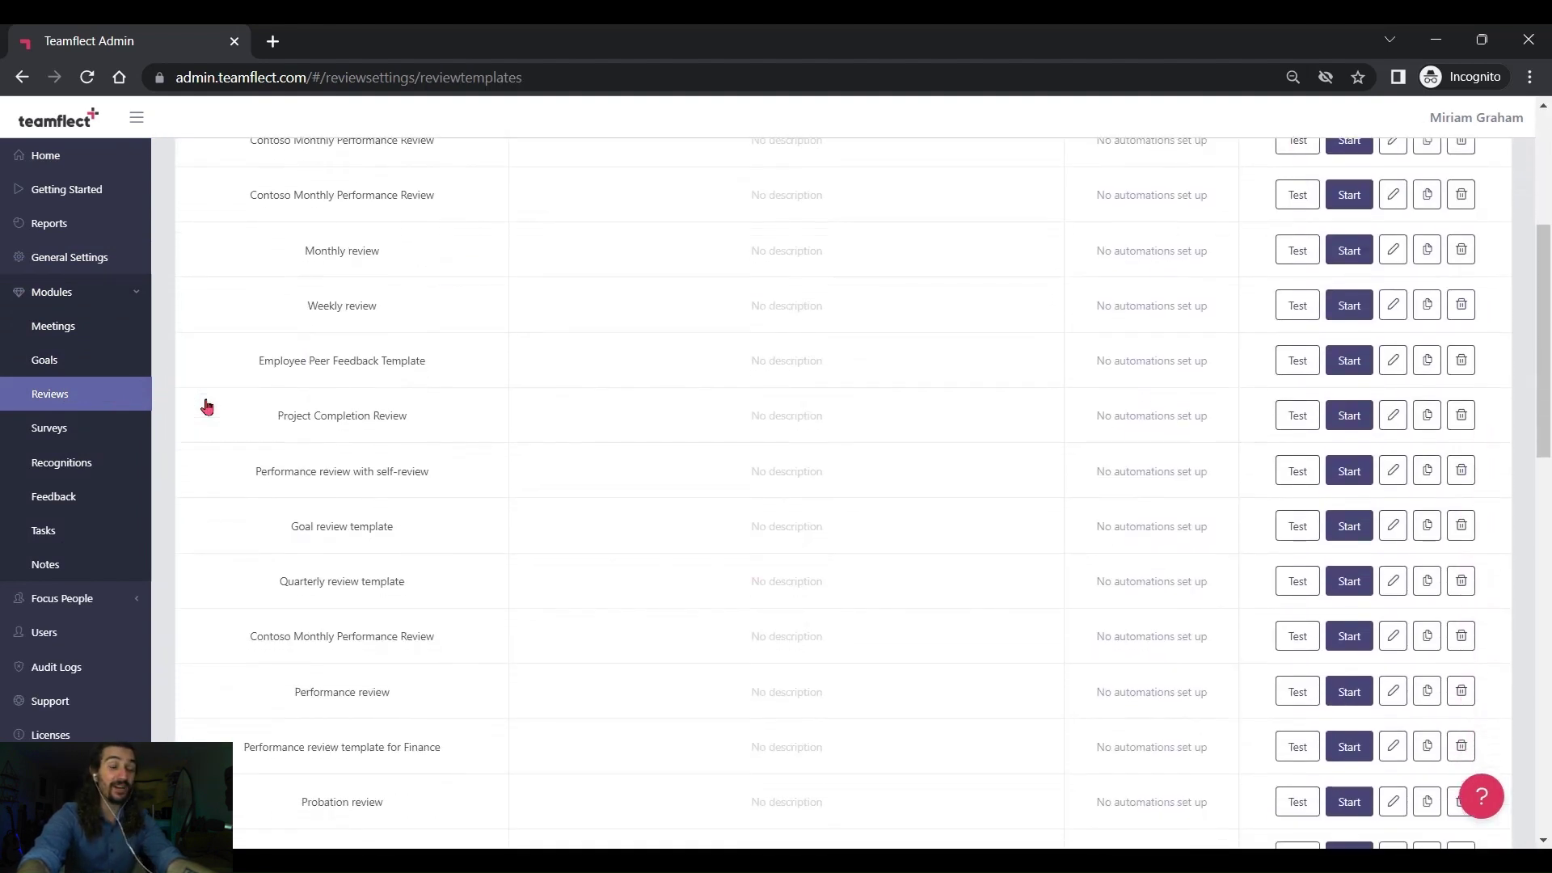
scroll(207, 405, "down", 4)
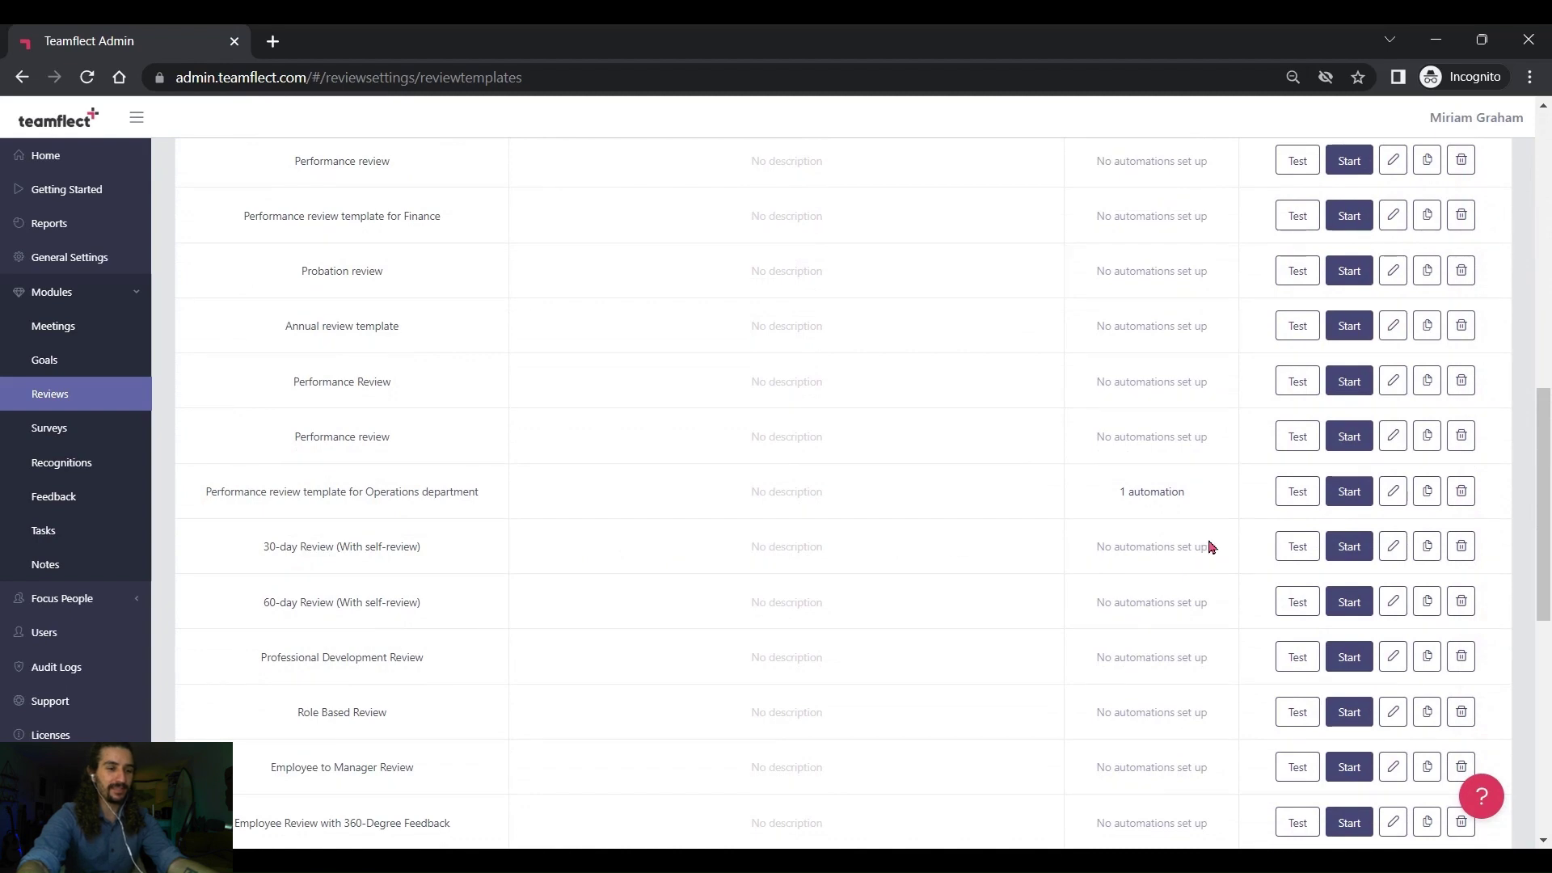
Start a cycle from the 30-day Review template and step through goal and review questions
left_click(1350, 547)
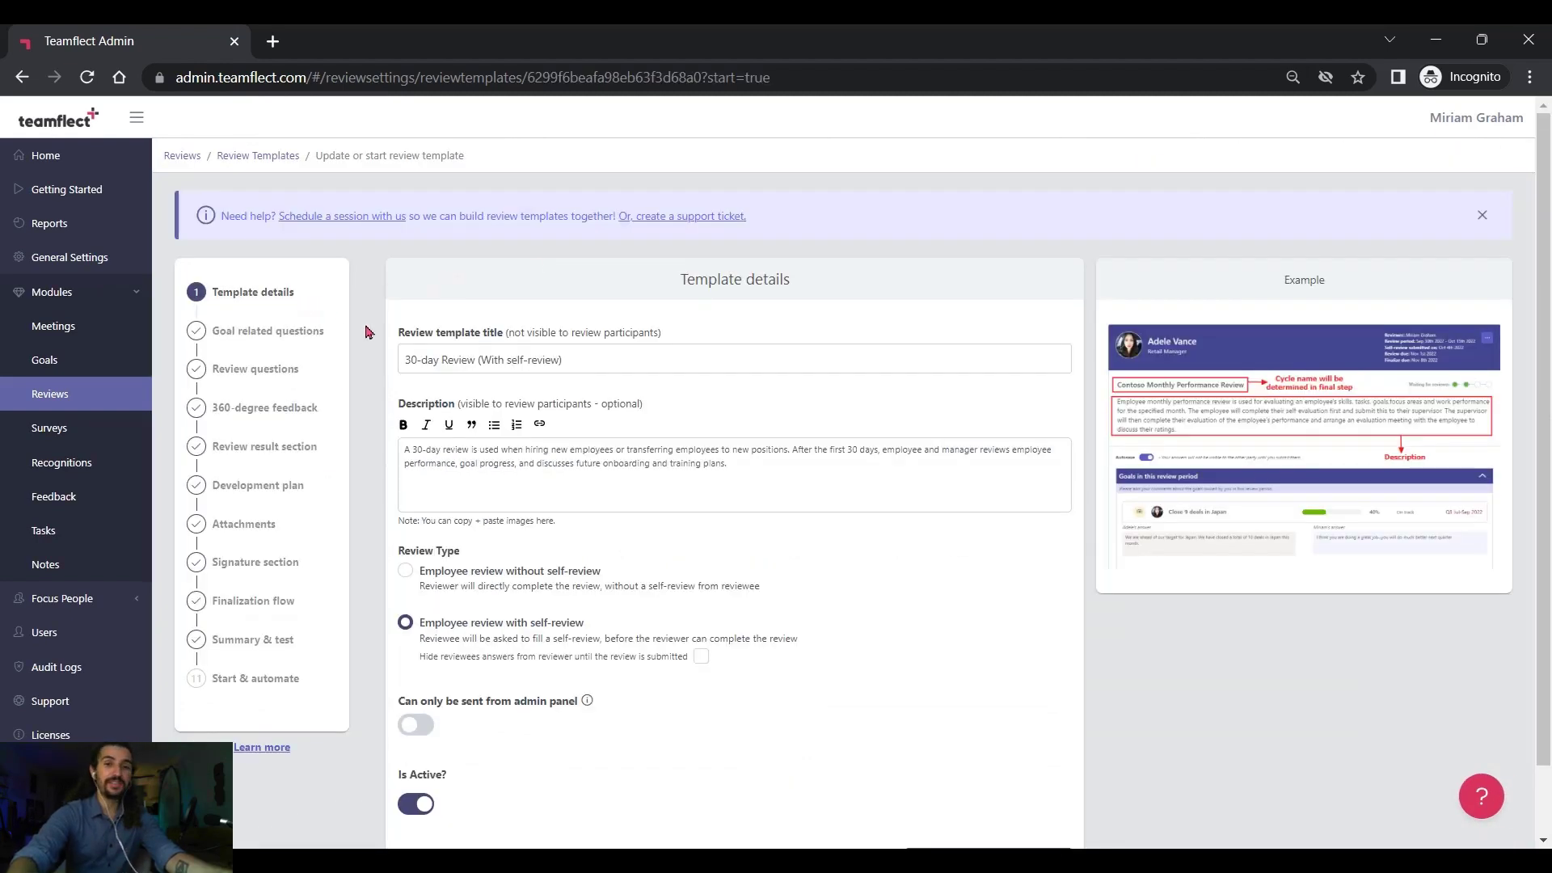
scroll(366, 331, "down", 1)
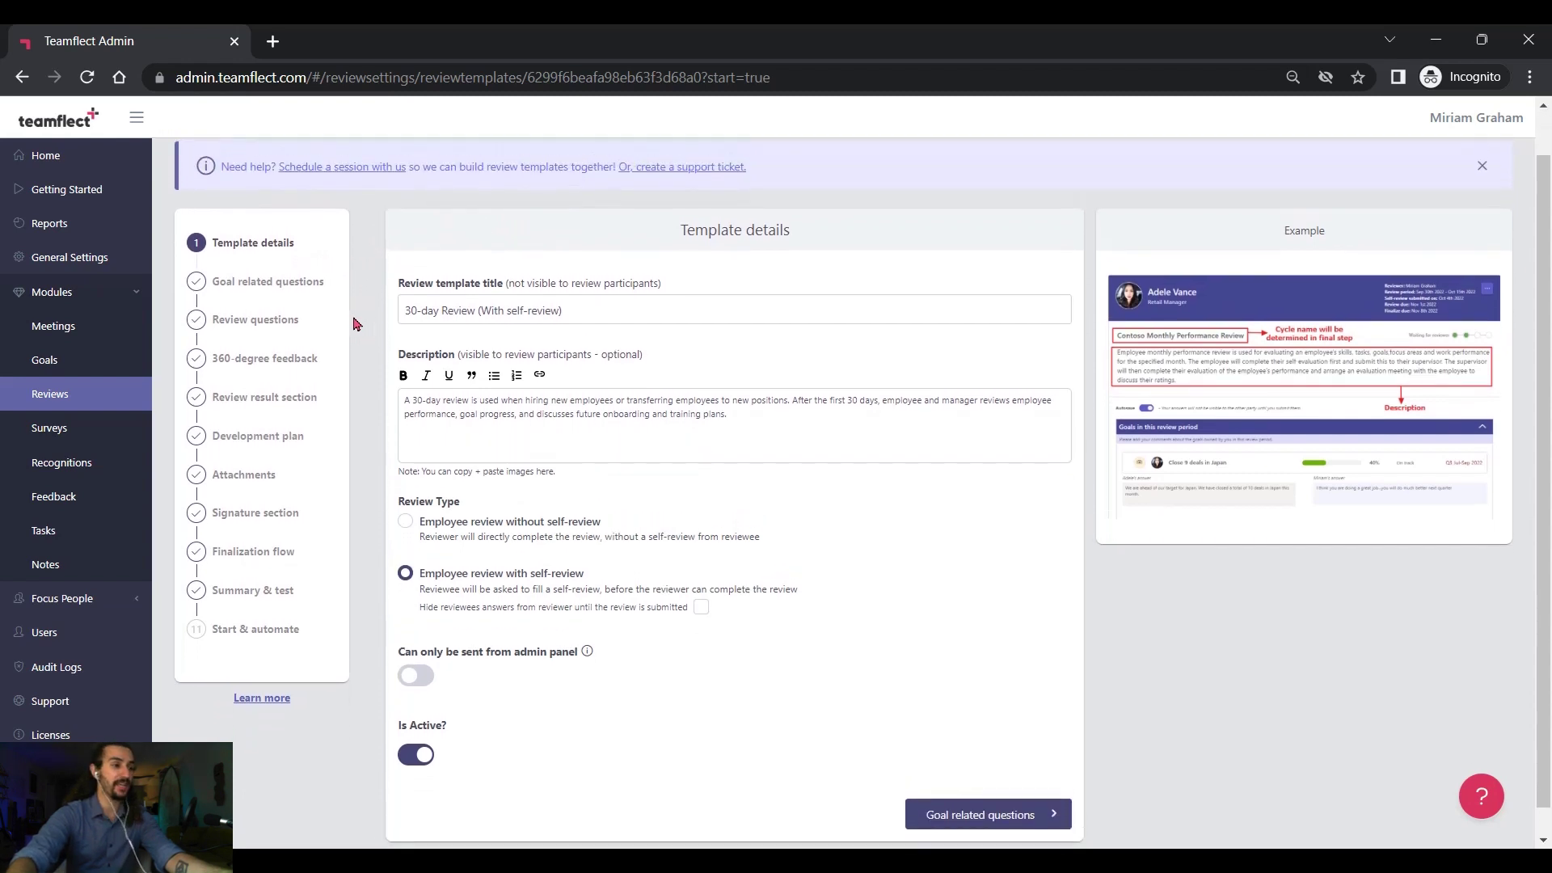
left_click(279, 288)
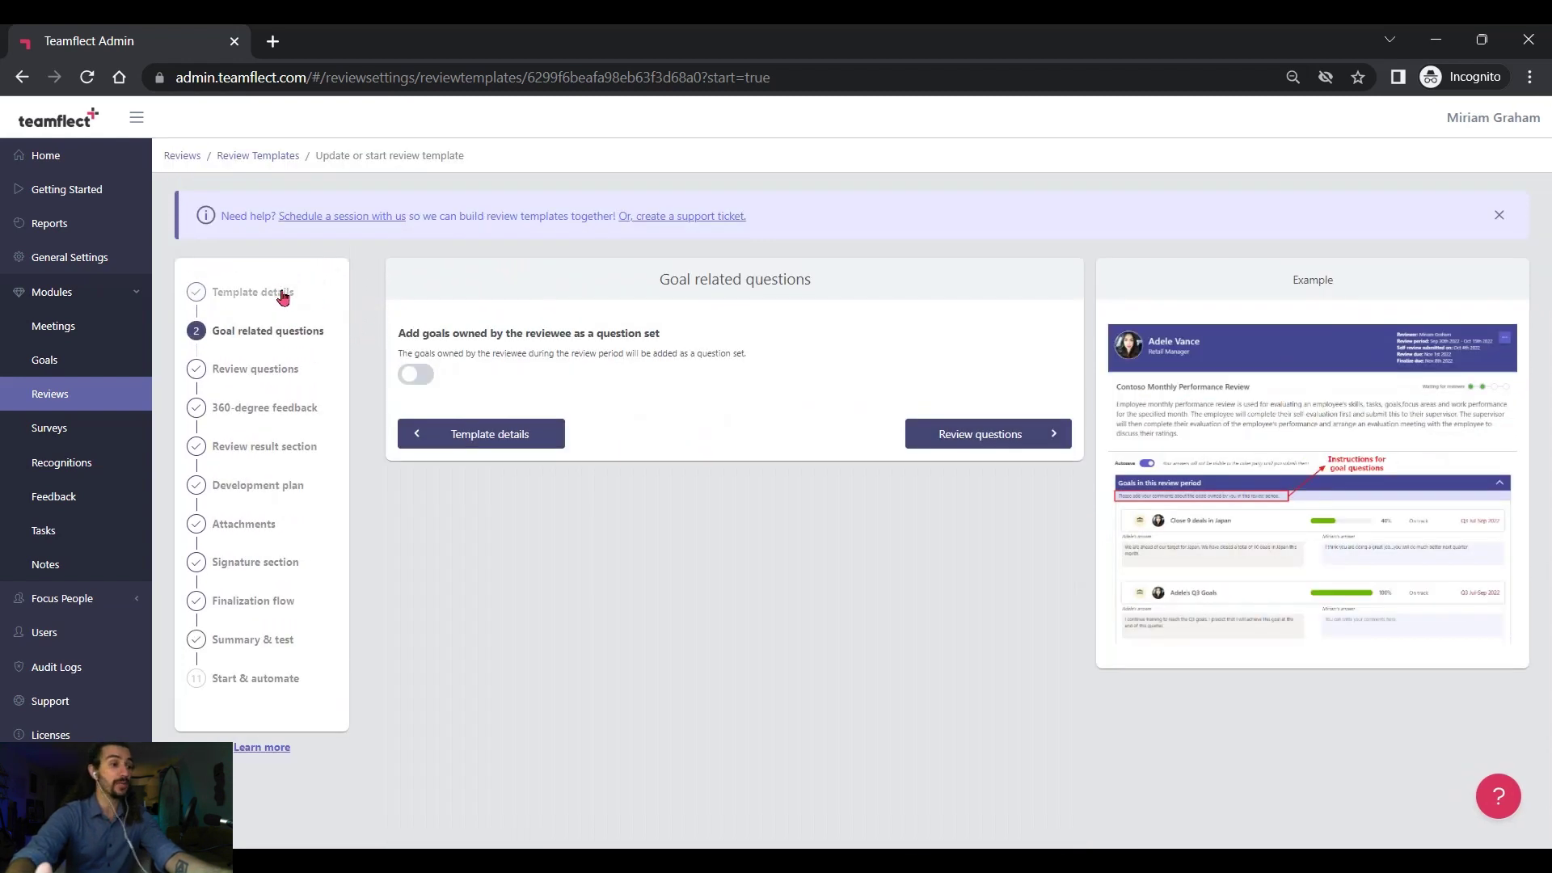
left_click(291, 373)
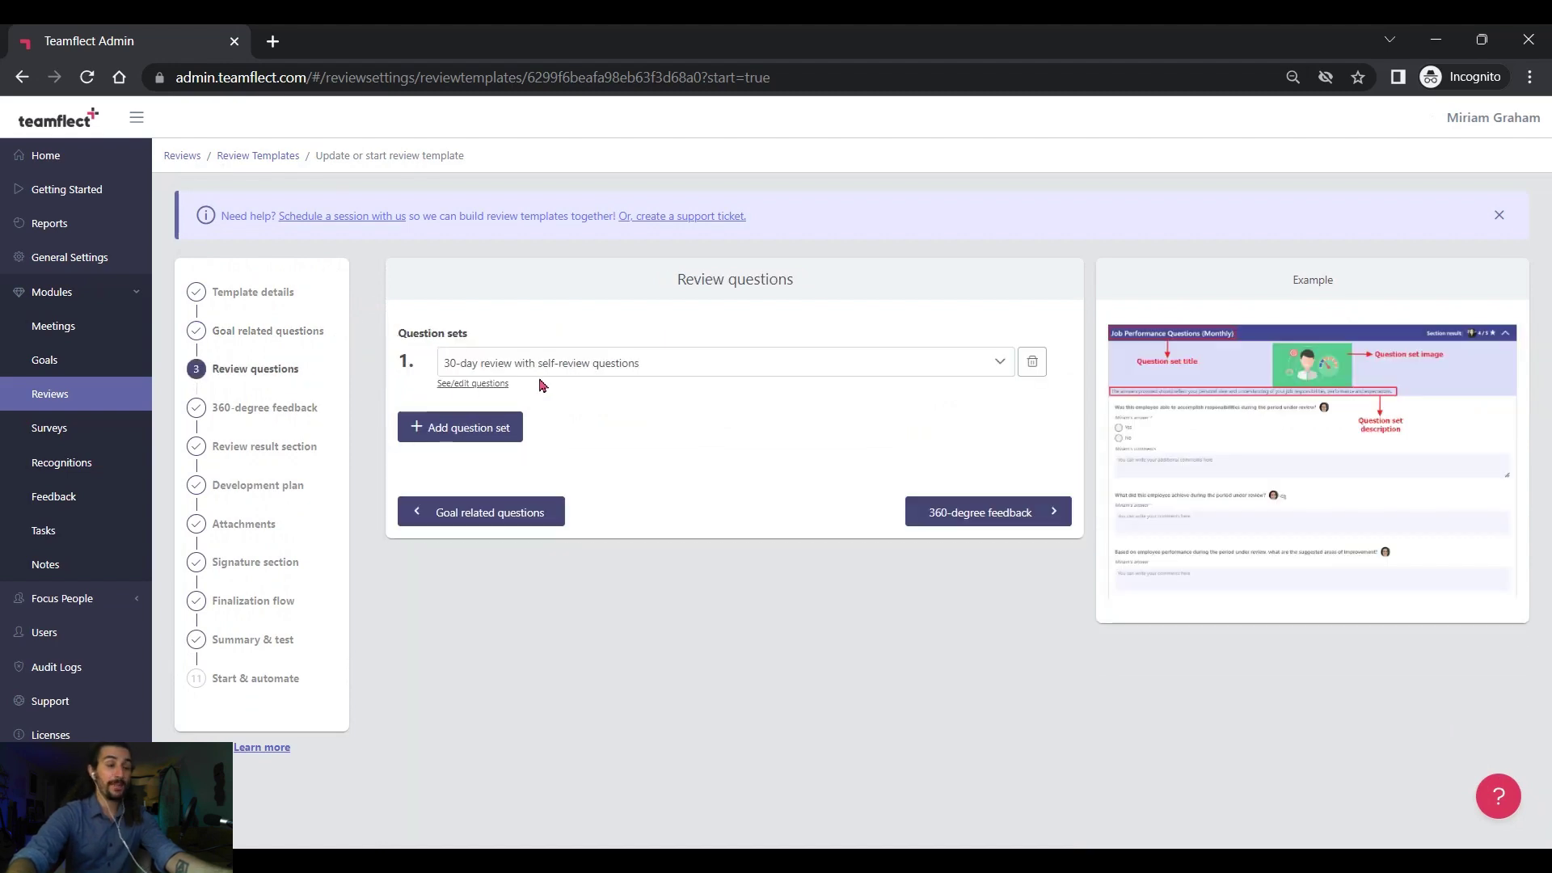
Inspect the 30-day question set and close it without changes
left_click(483, 386)
scroll(484, 391, "down", 2)
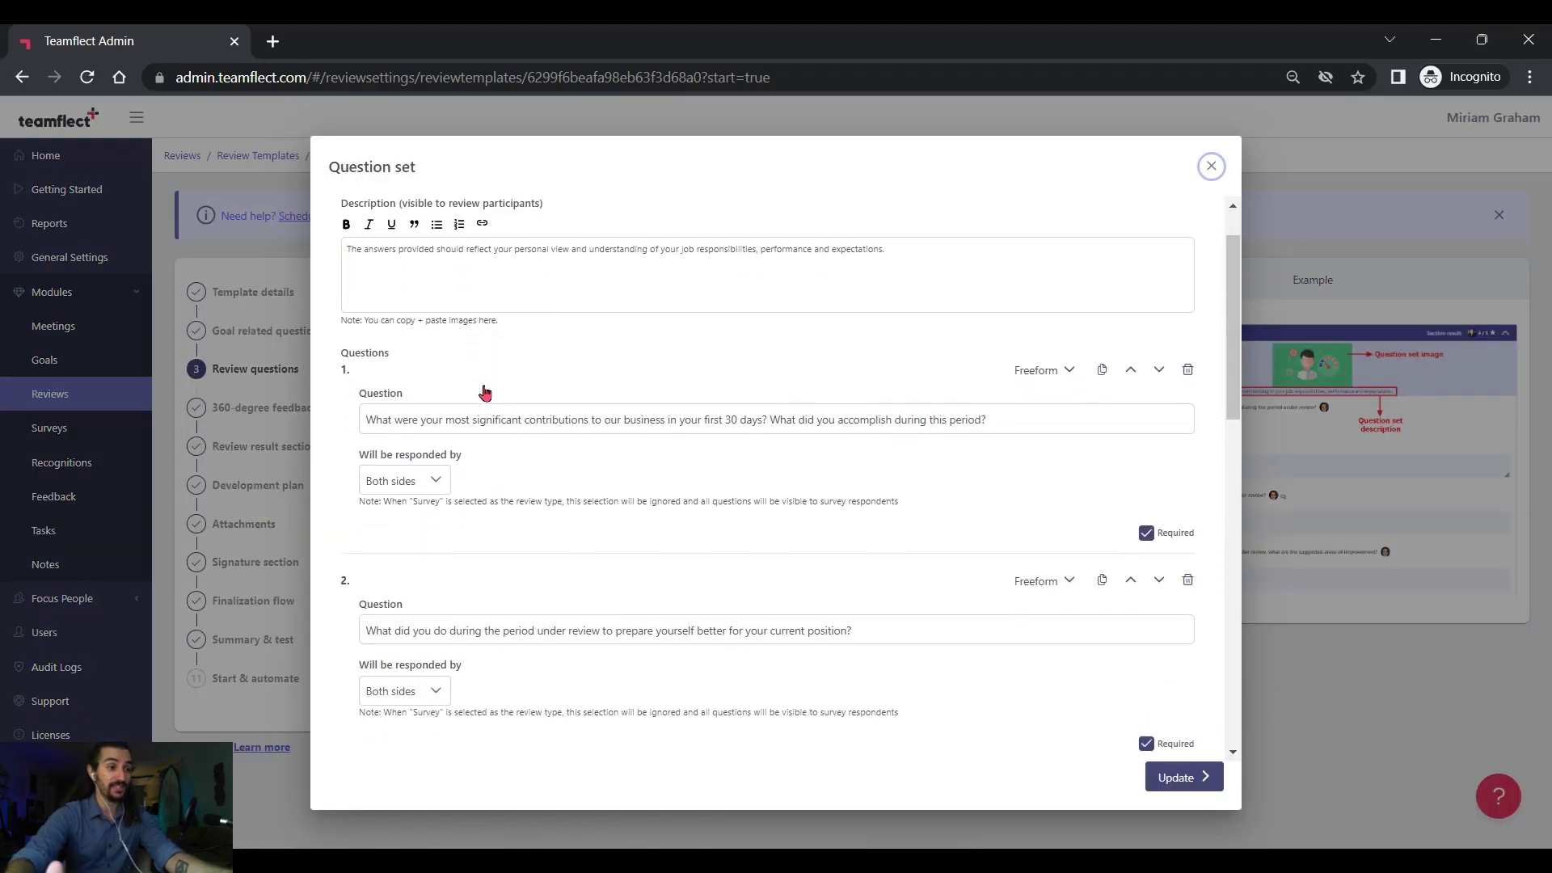
scroll(484, 392, "down", 1)
scroll(484, 391, "up", 2)
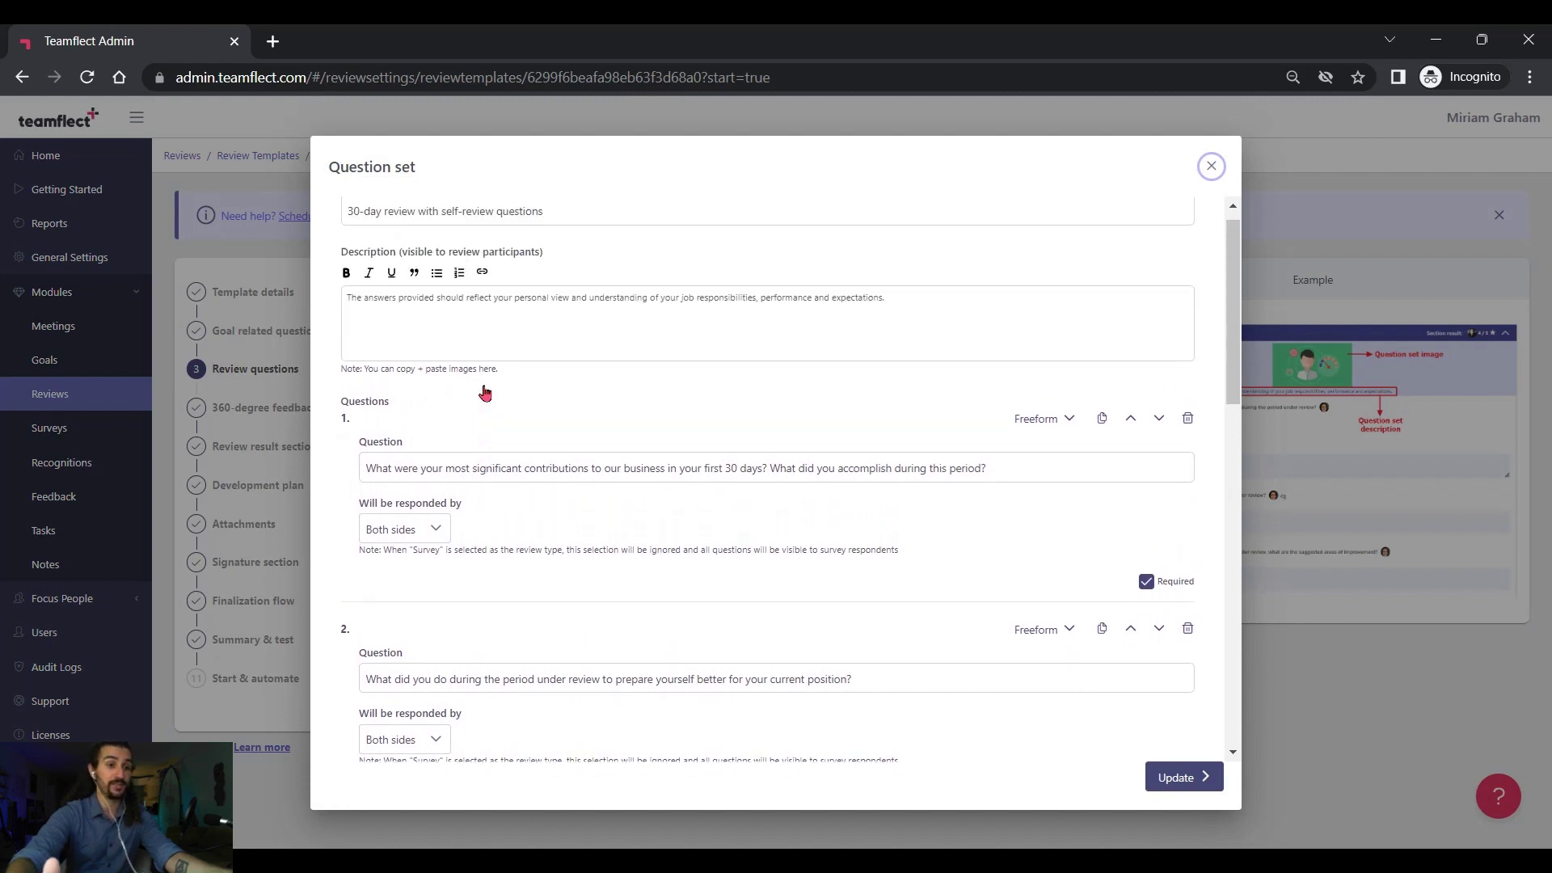
left_click(1209, 167)
Leave 360-degree feedback turned off for the template after toggling it on and back off
left_click(299, 413)
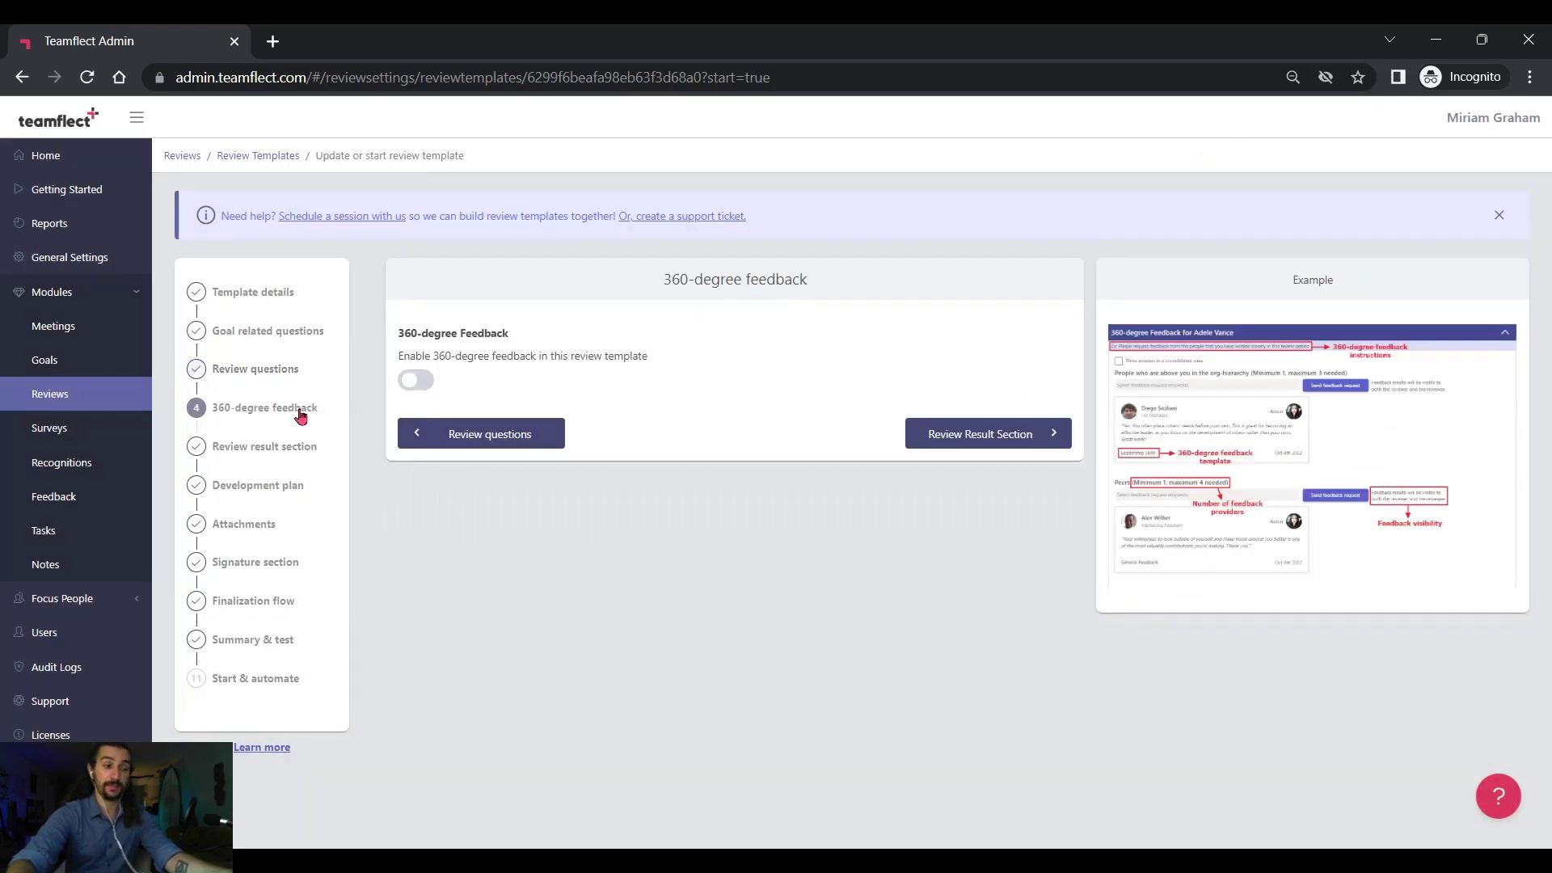
left_click(416, 380)
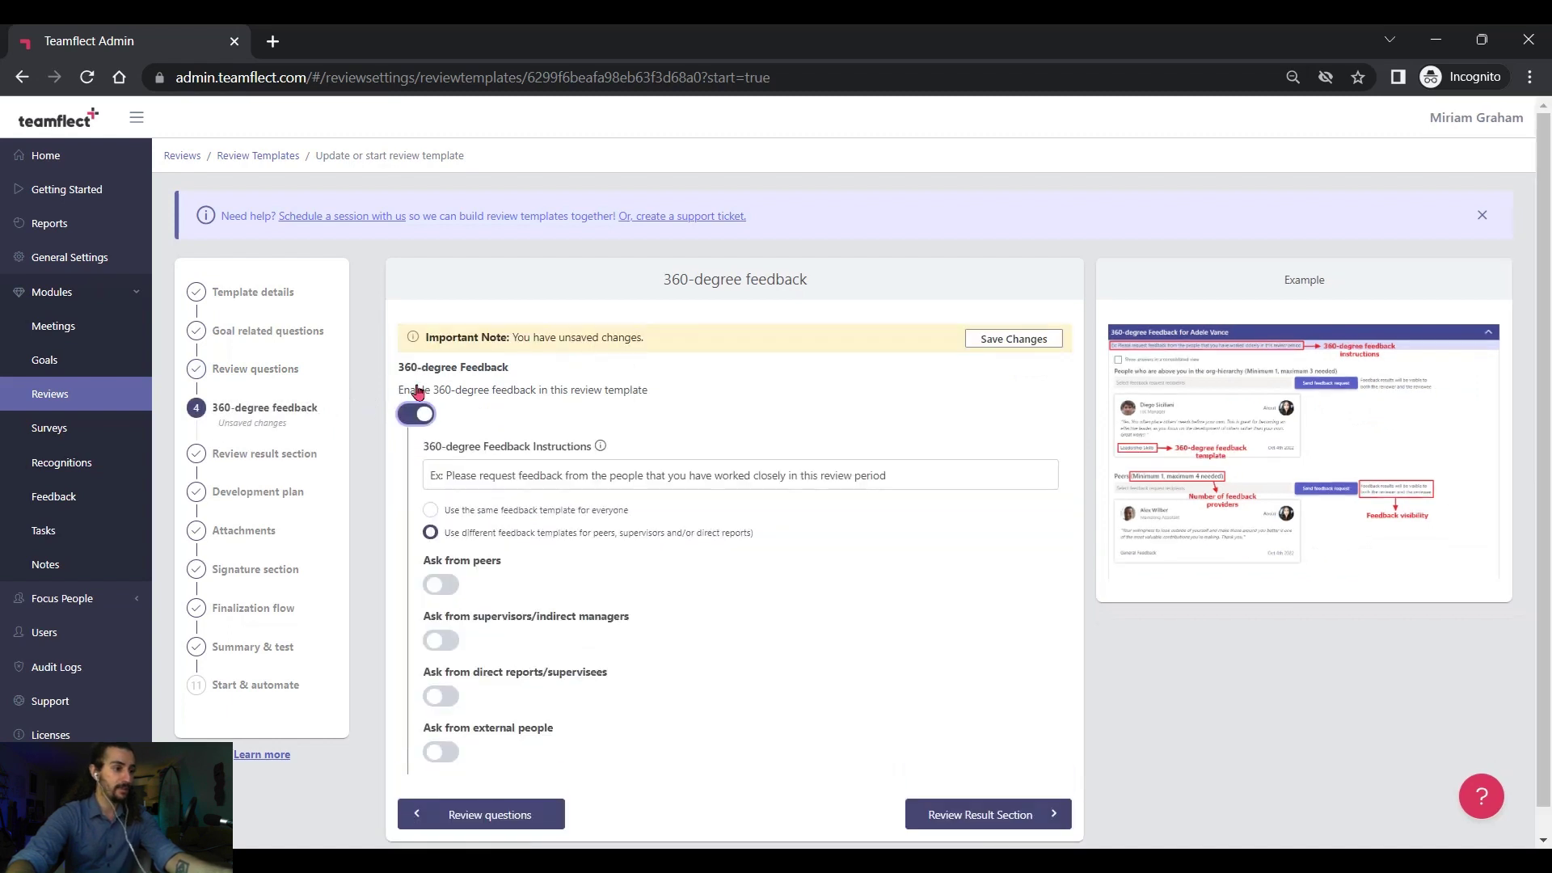
left_click(416, 413)
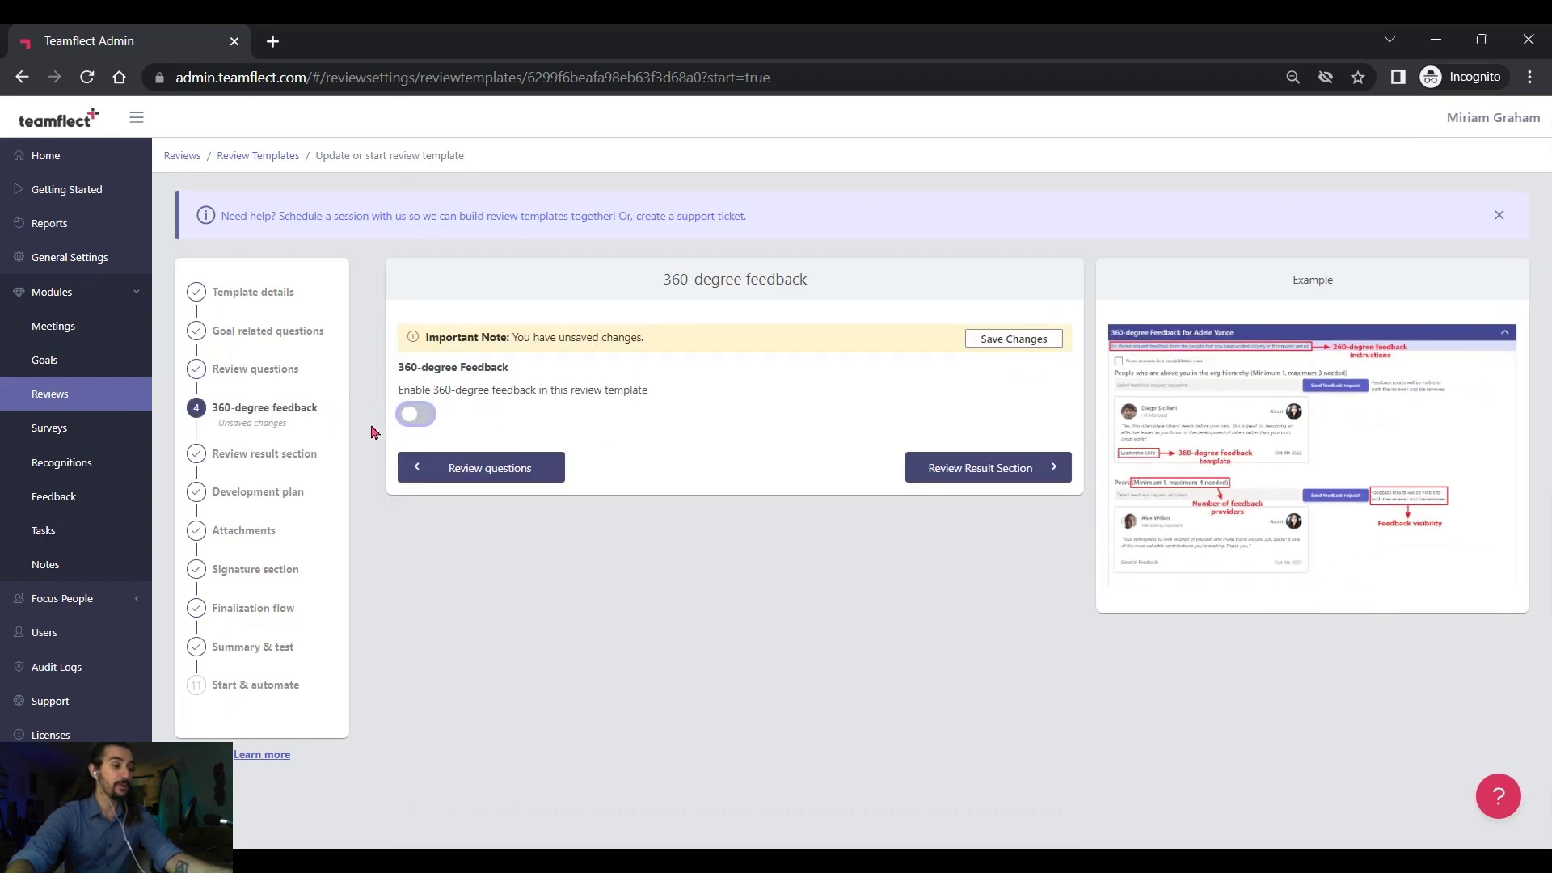
Activate the fifth criterion, 30-day review, with the standard rating explanation and weight 20
left_click(292, 459)
scroll(457, 470, "down", 2)
scroll(457, 469, "down", 2)
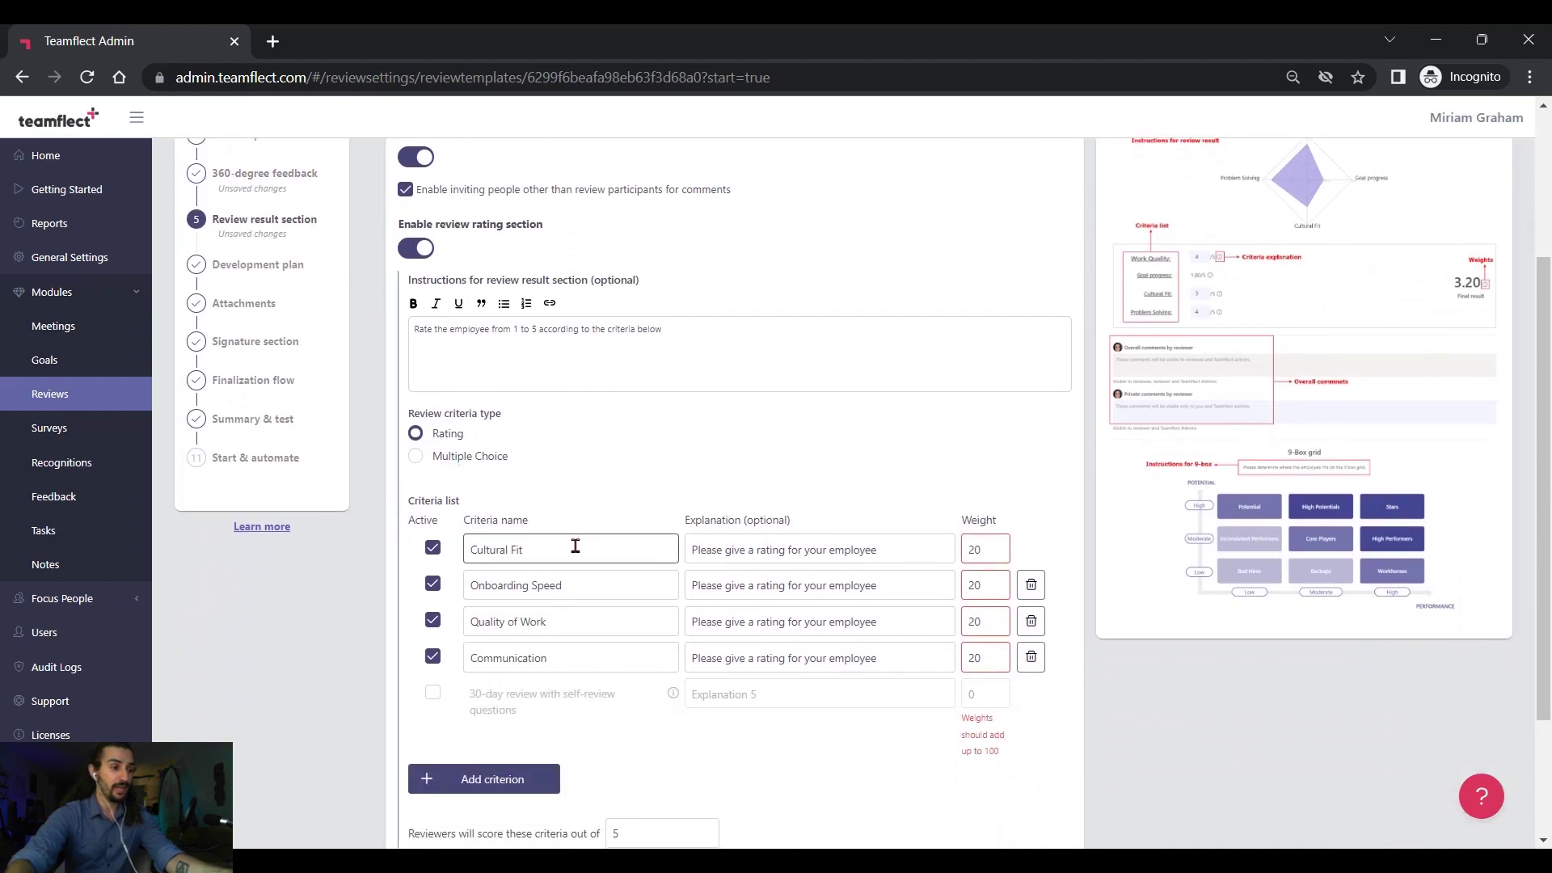
left_click(432, 692)
left_click(725, 695)
type("Please give a rating for your employee")
left_click(987, 691)
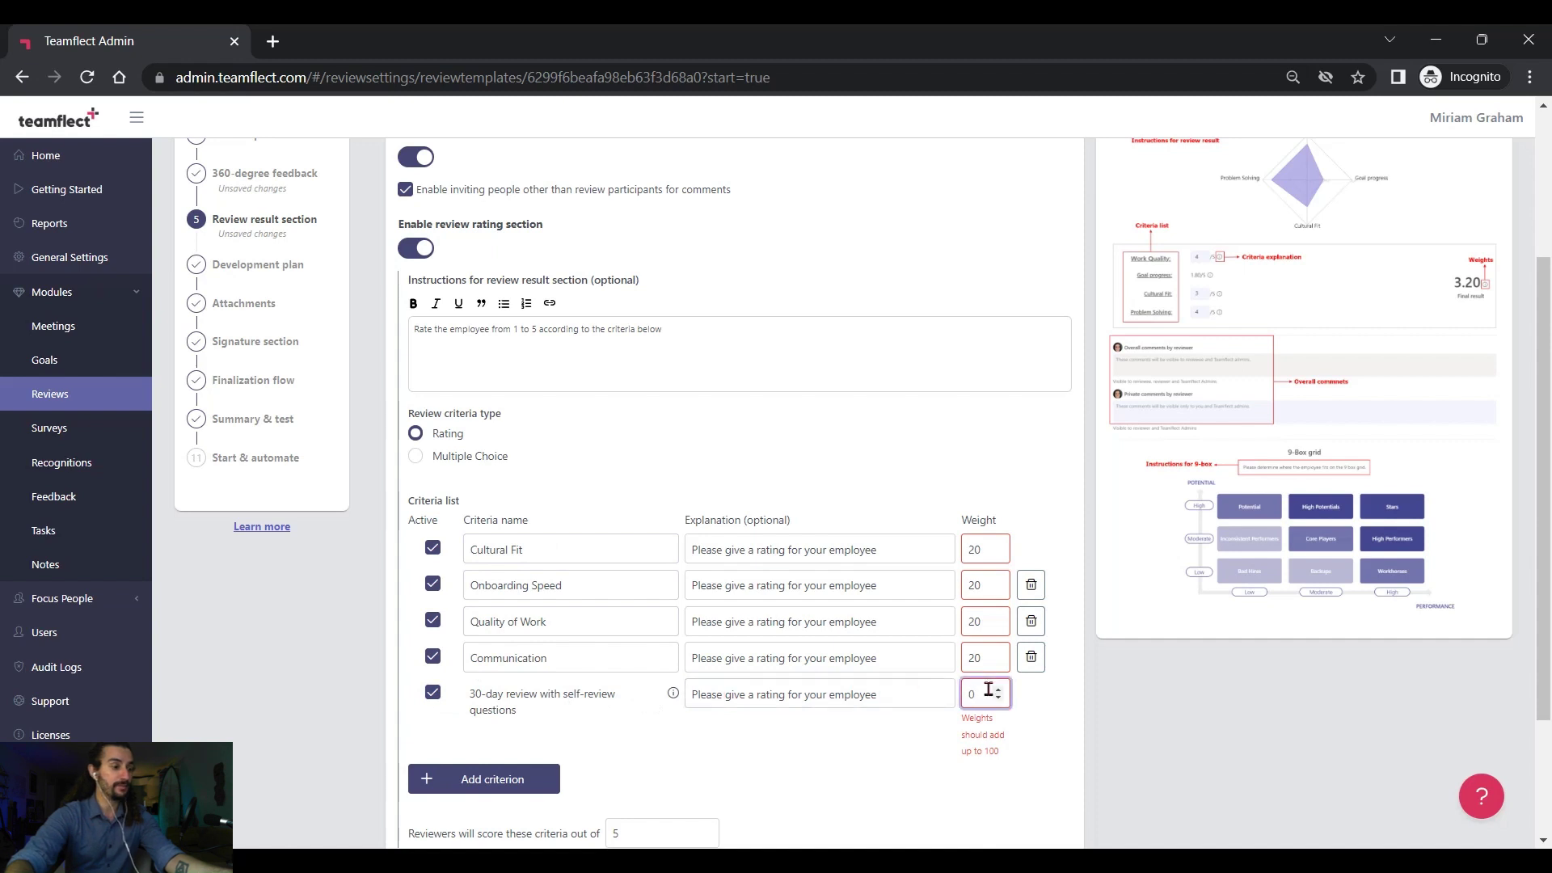
type("20")
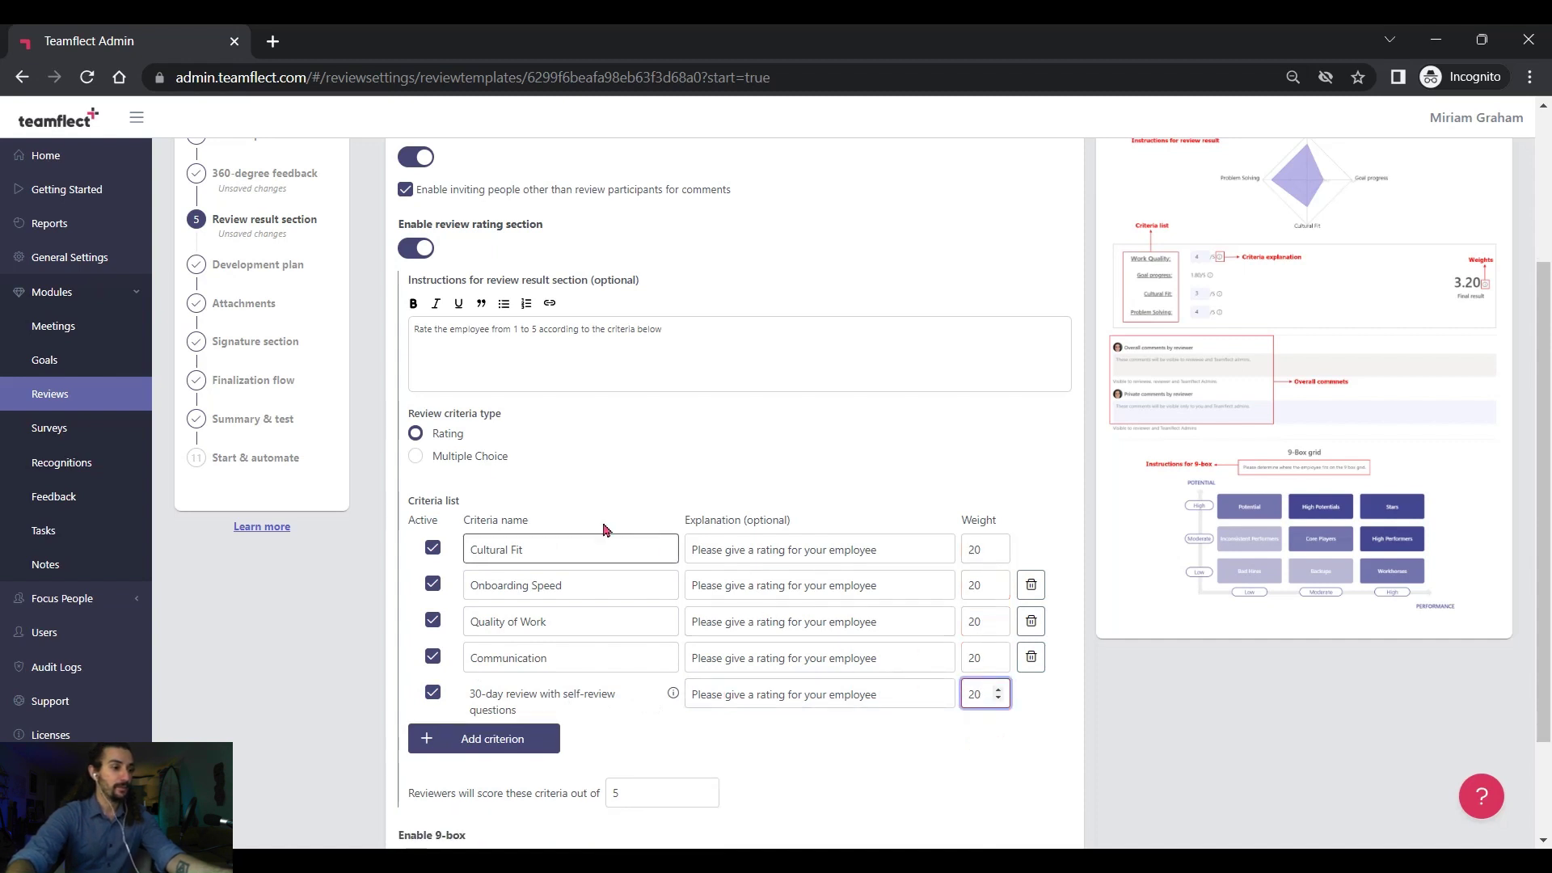
left_click(250, 279)
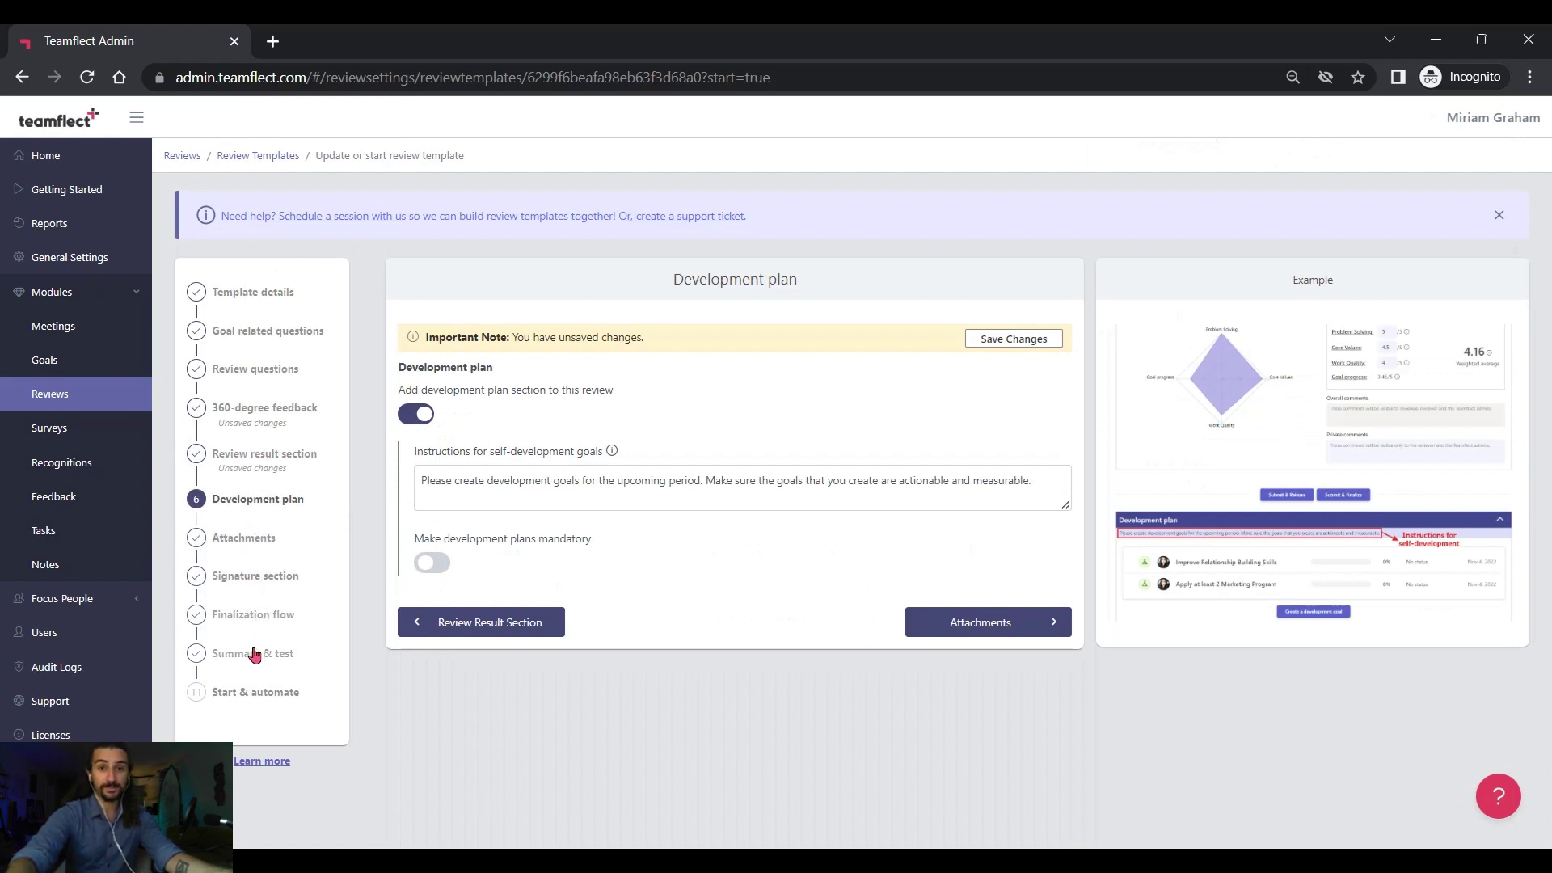
Automate the cycle for employees' first days and name it 'First 30 Day Review'
left_click(241, 692)
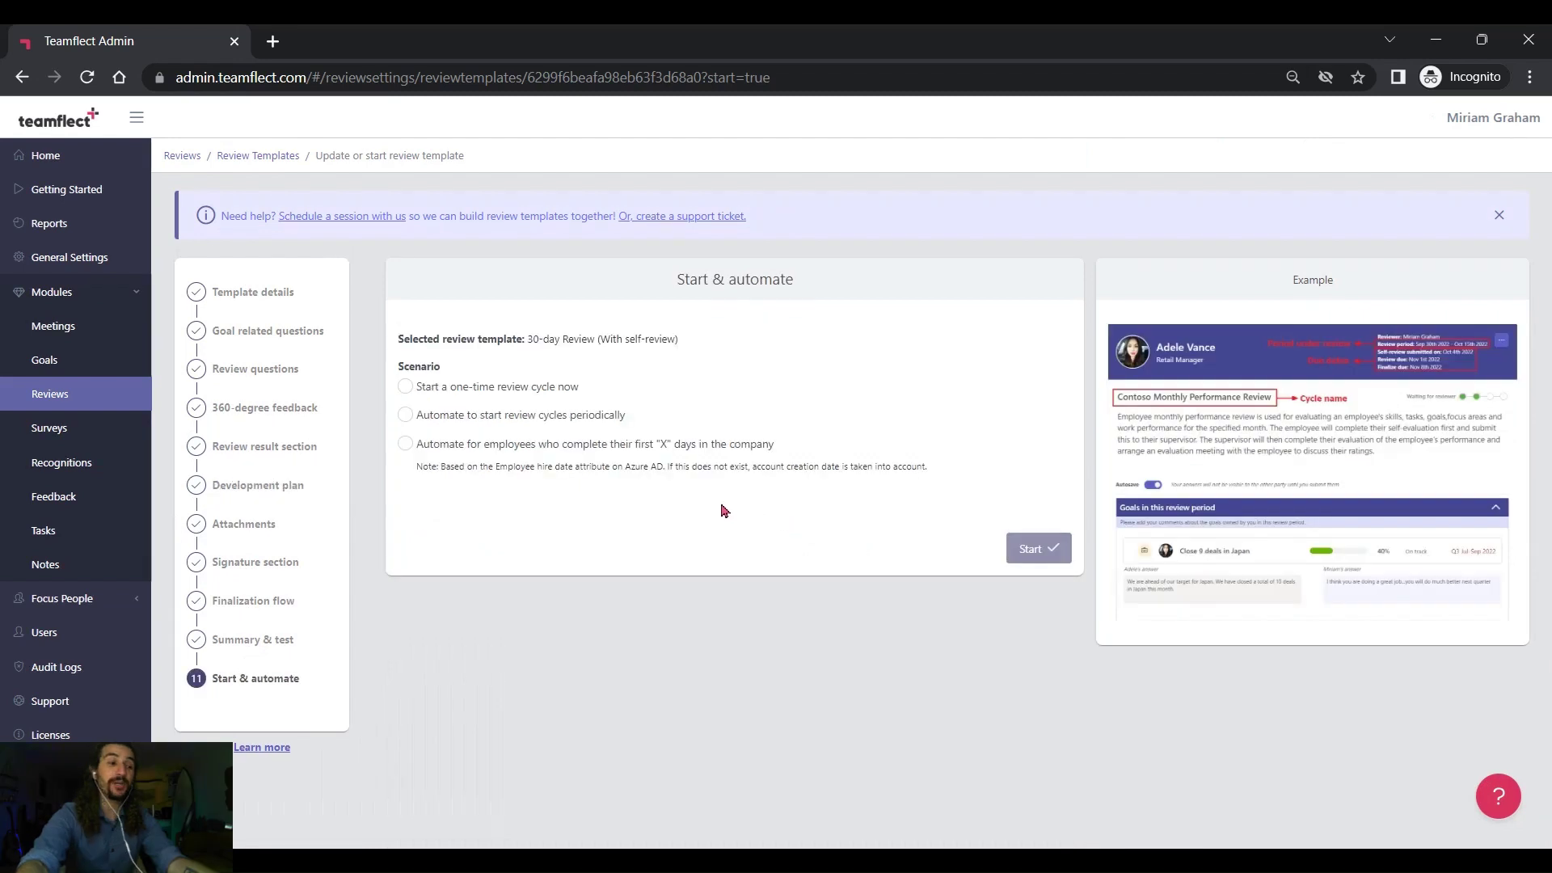
left_click(405, 444)
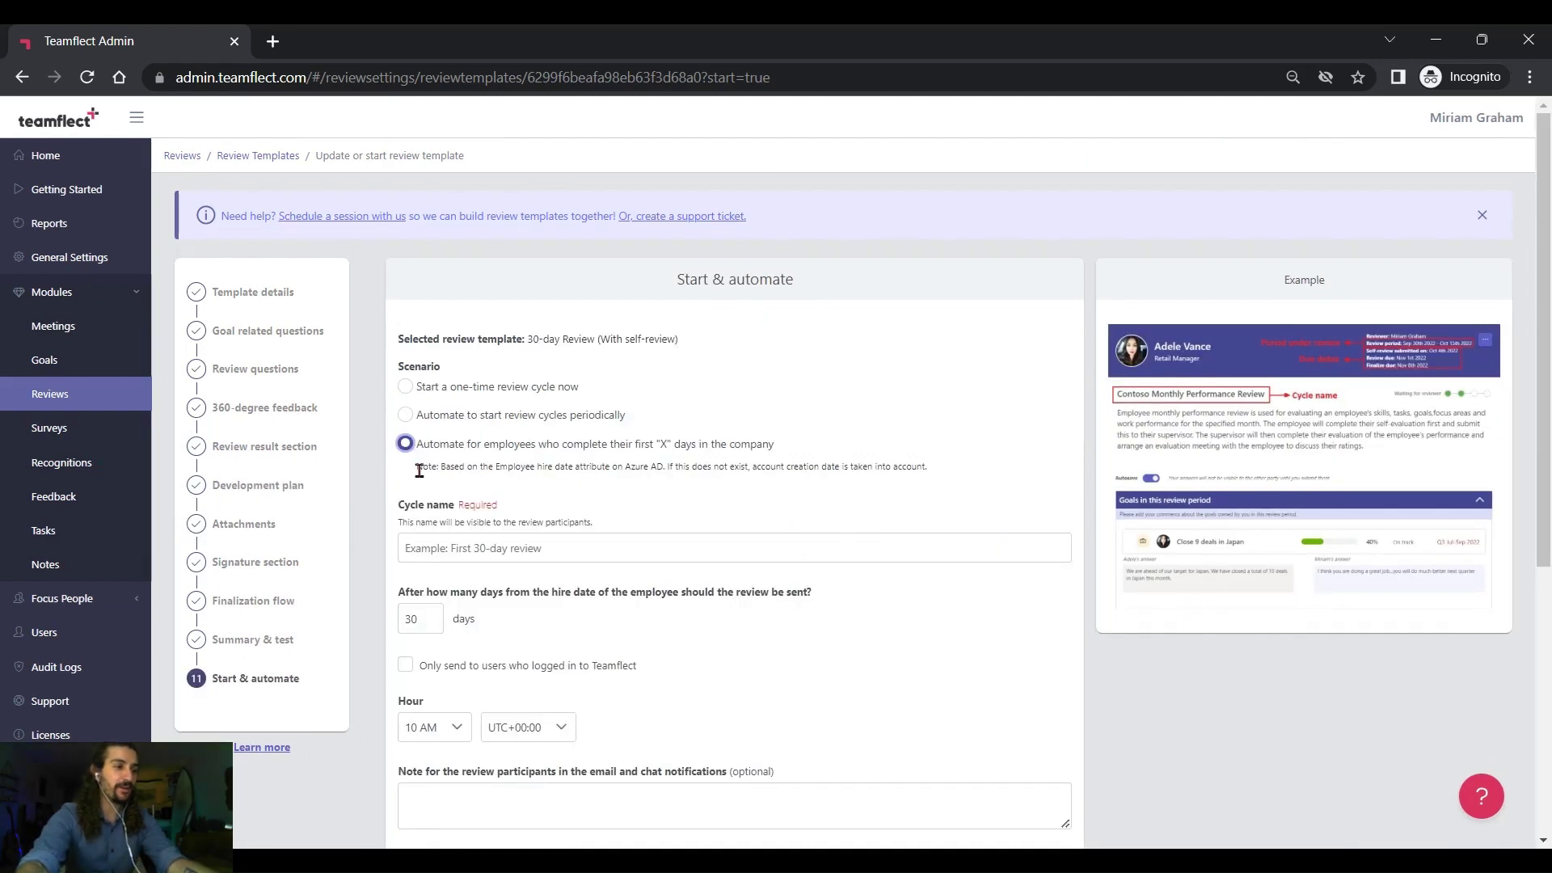
left_click(465, 540)
type("First 30 Day Review")
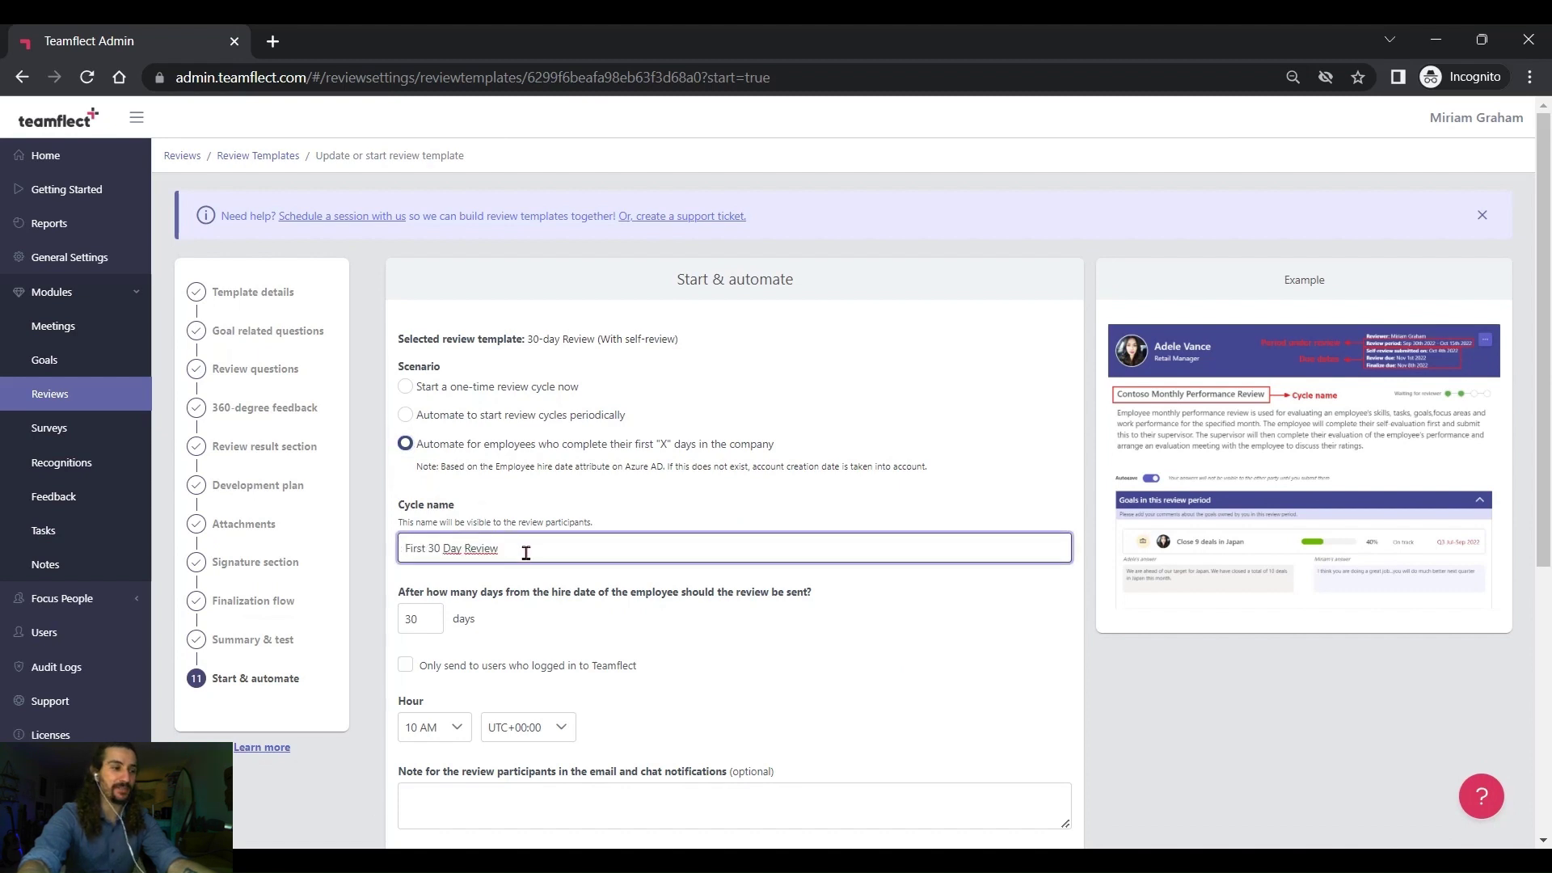
Save the new-hire review automation and confirm it
scroll(526, 553, "down", 1)
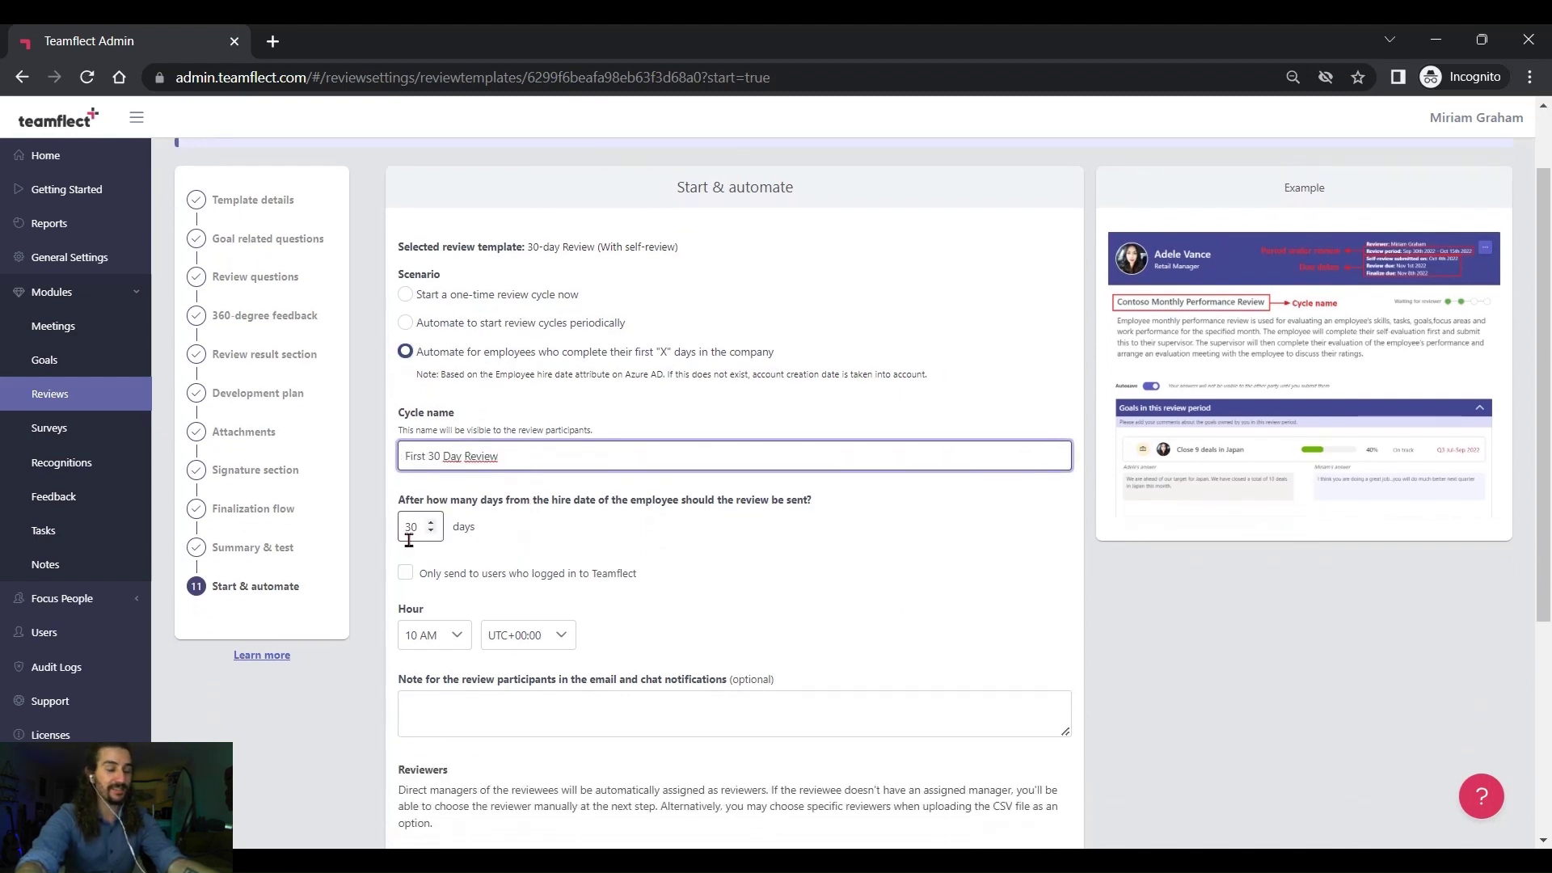
scroll(463, 543, "down", 1)
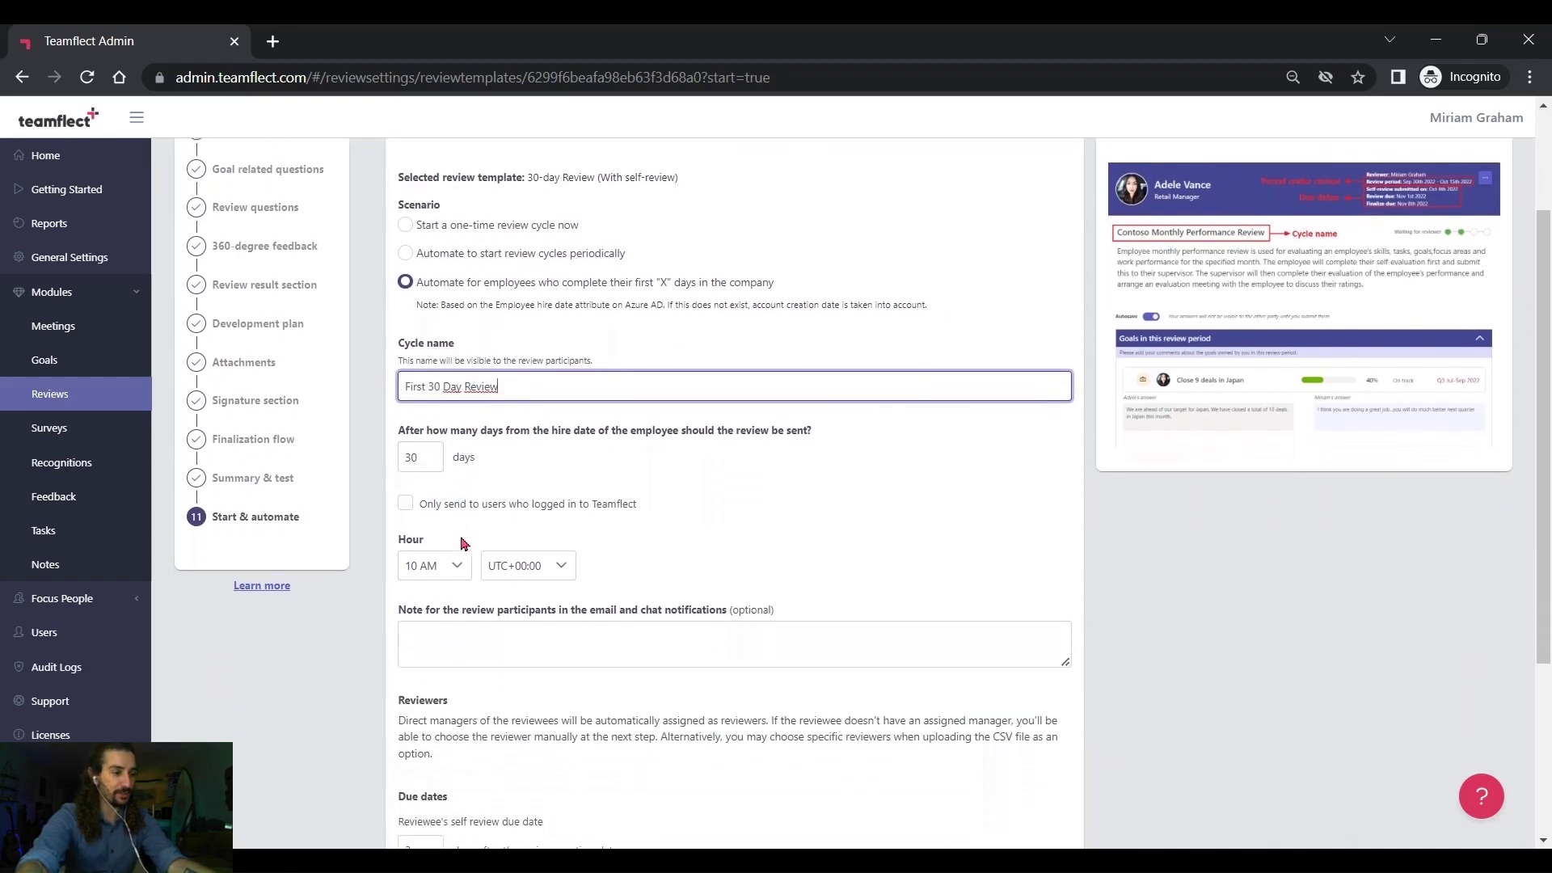
scroll(465, 543, "down", 2)
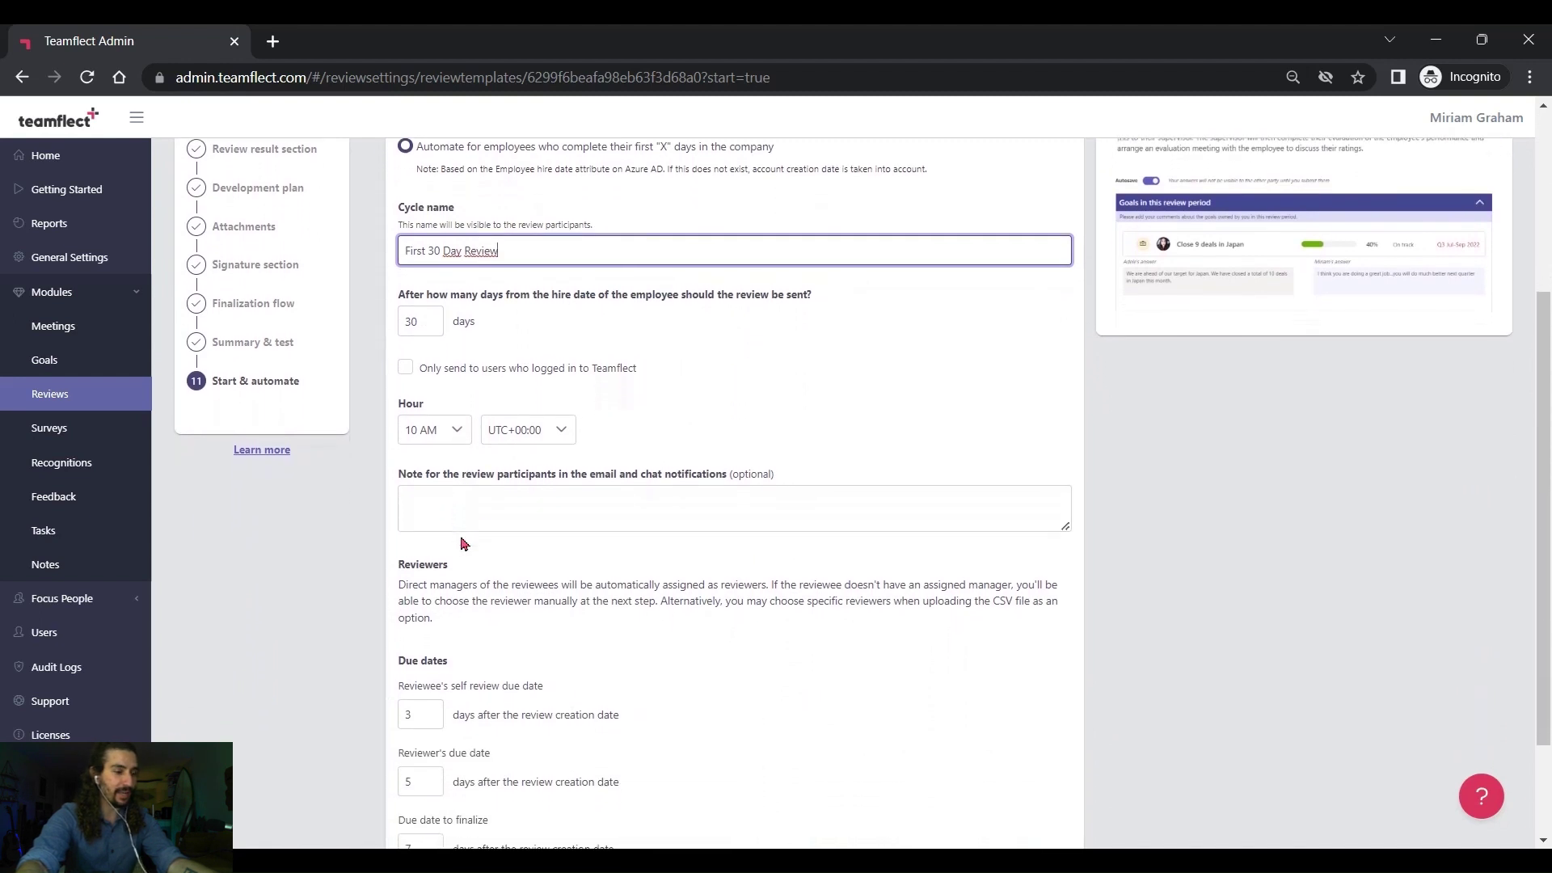
scroll(464, 544, "down", 2)
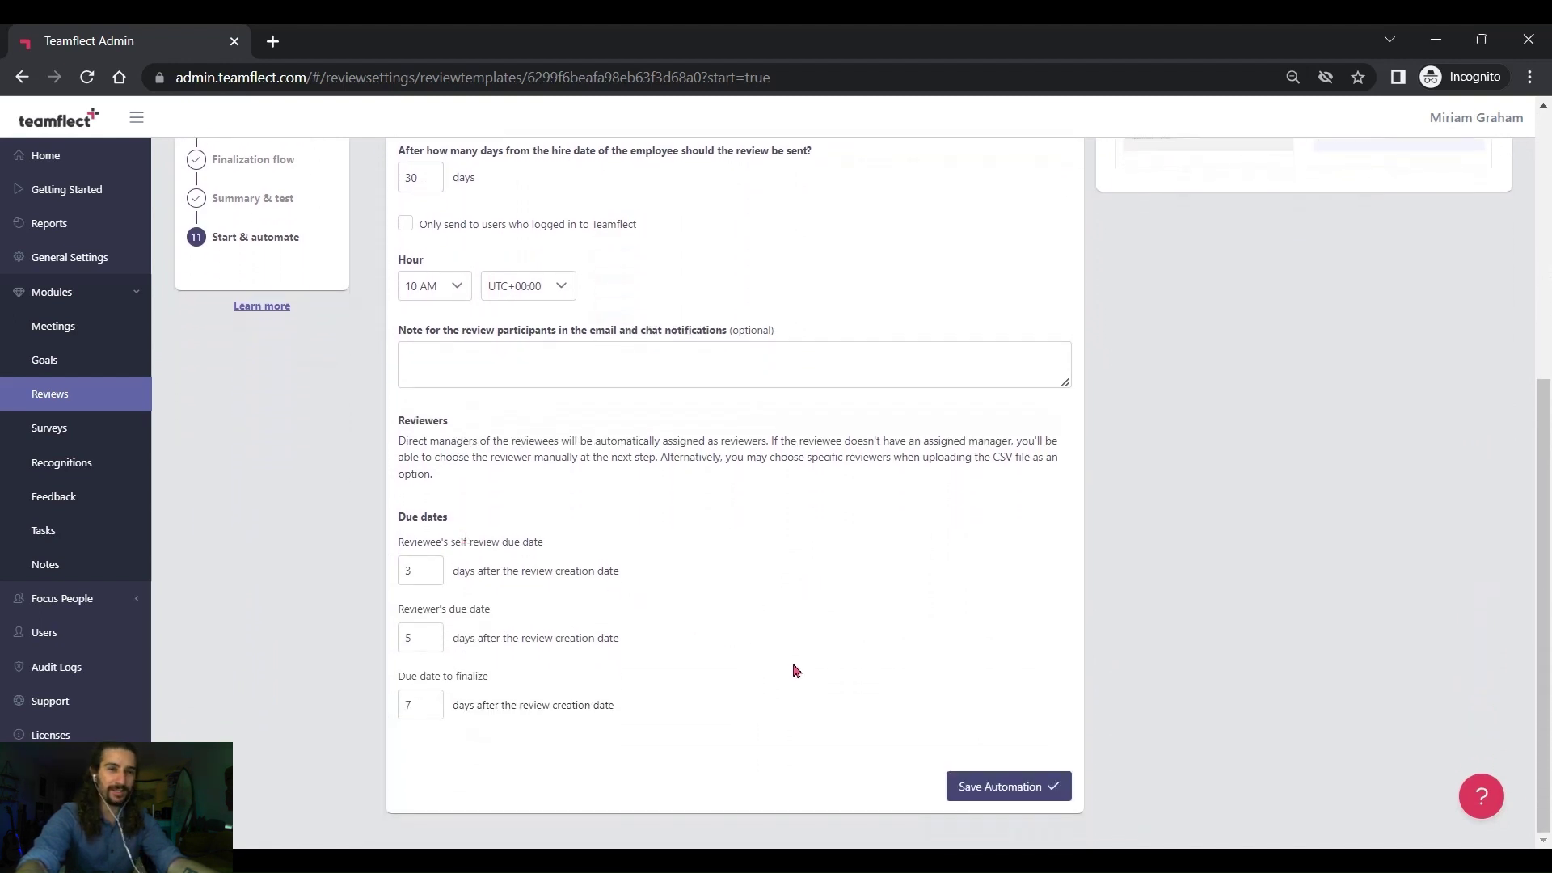
left_click(969, 784)
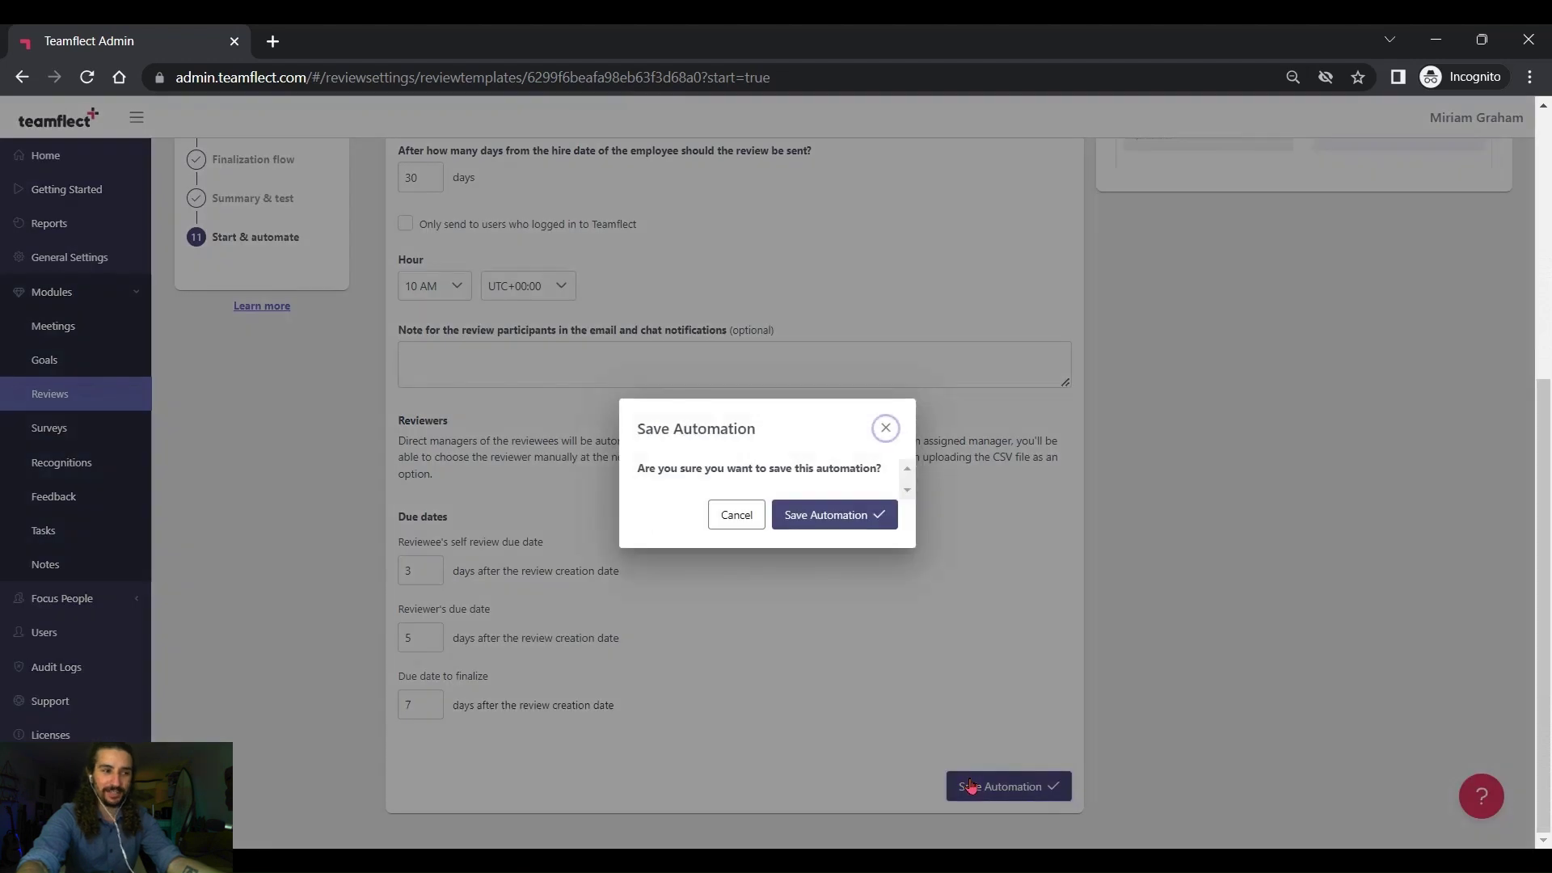
left_click(818, 522)
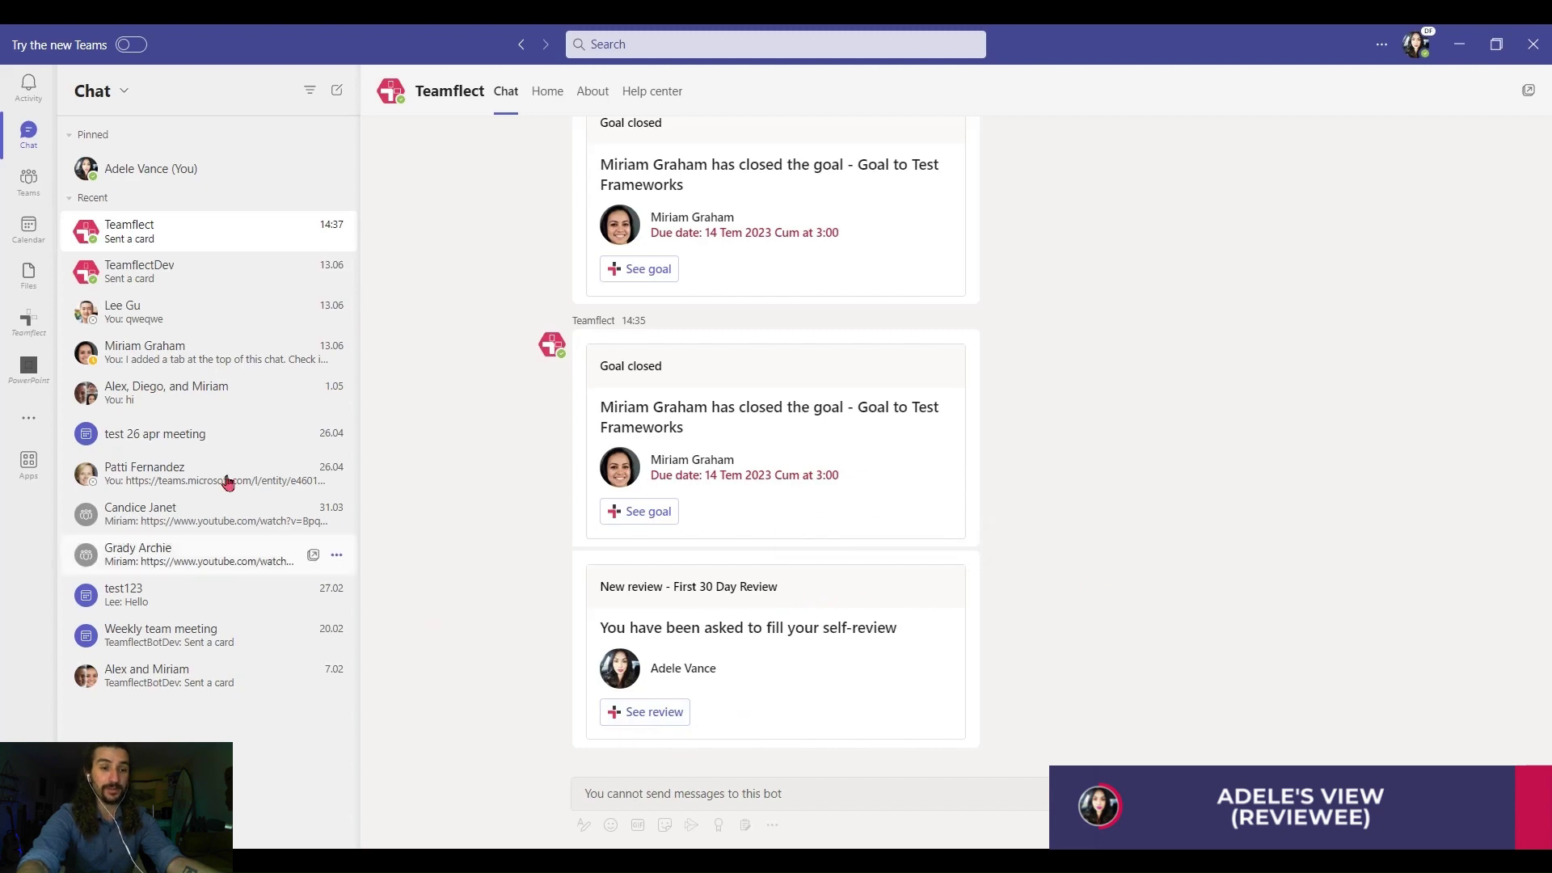
Open Teamflect Reviews in Teams and start the First 30 Day Review self-review
left_click(34, 338)
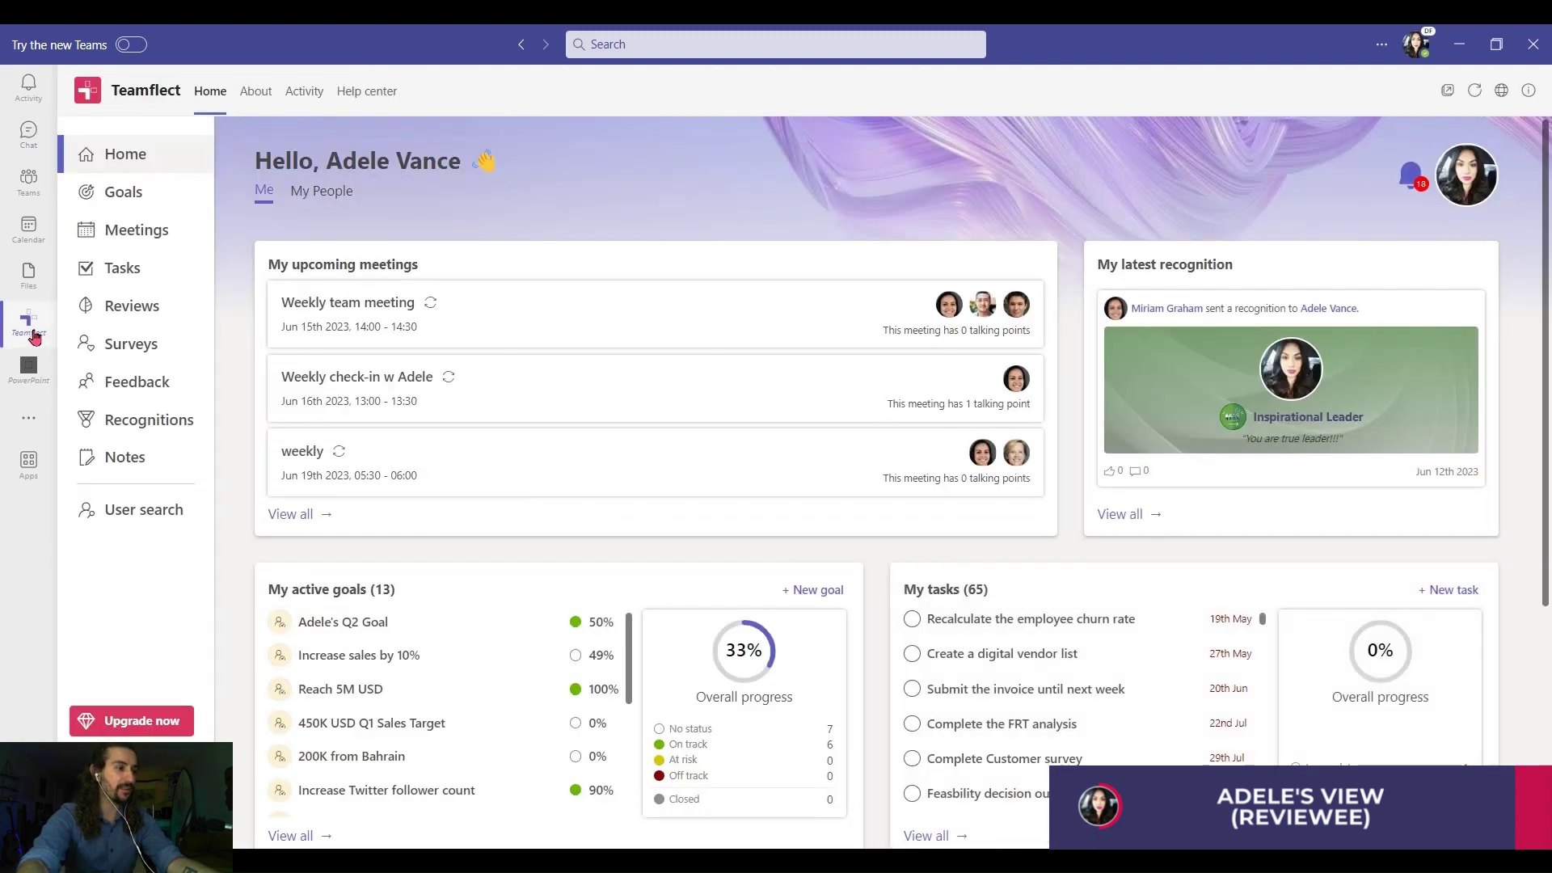
left_click(121, 308)
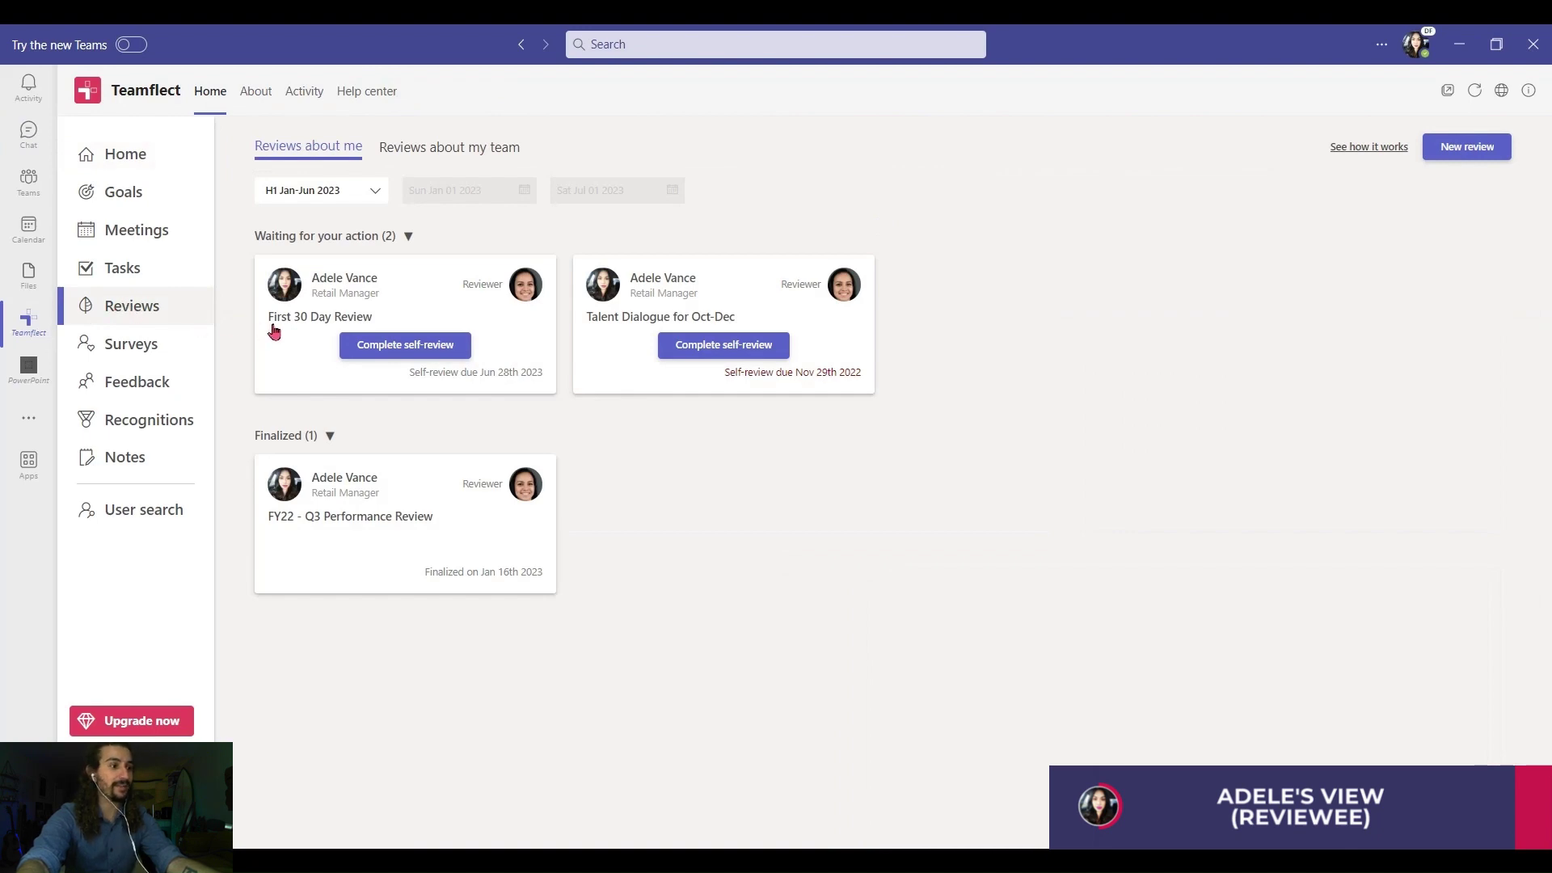
left_click(355, 347)
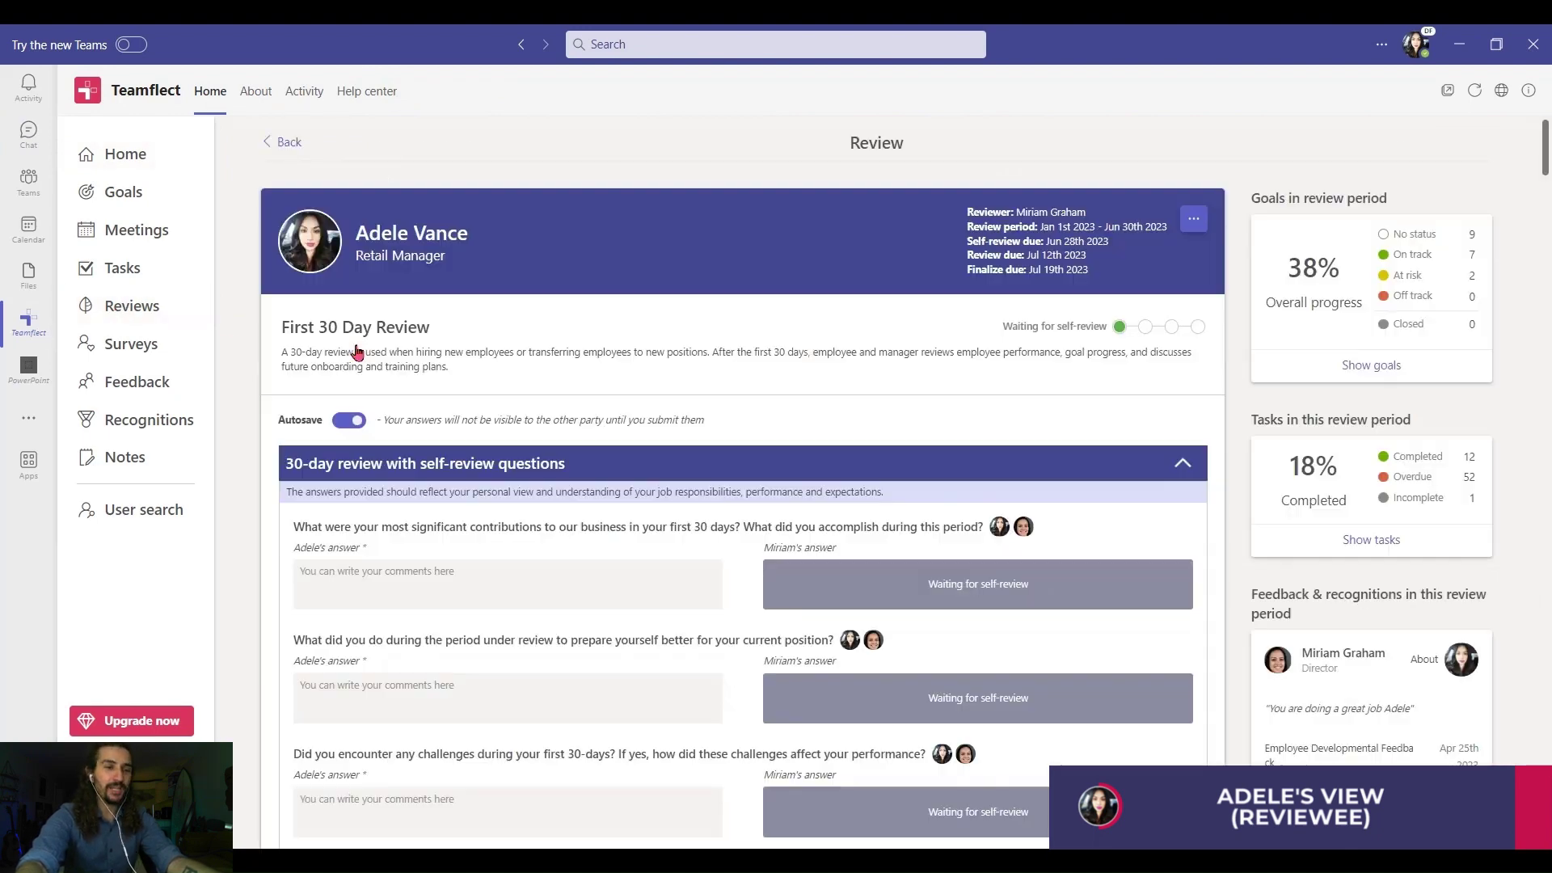
scroll(356, 351, "down", 3)
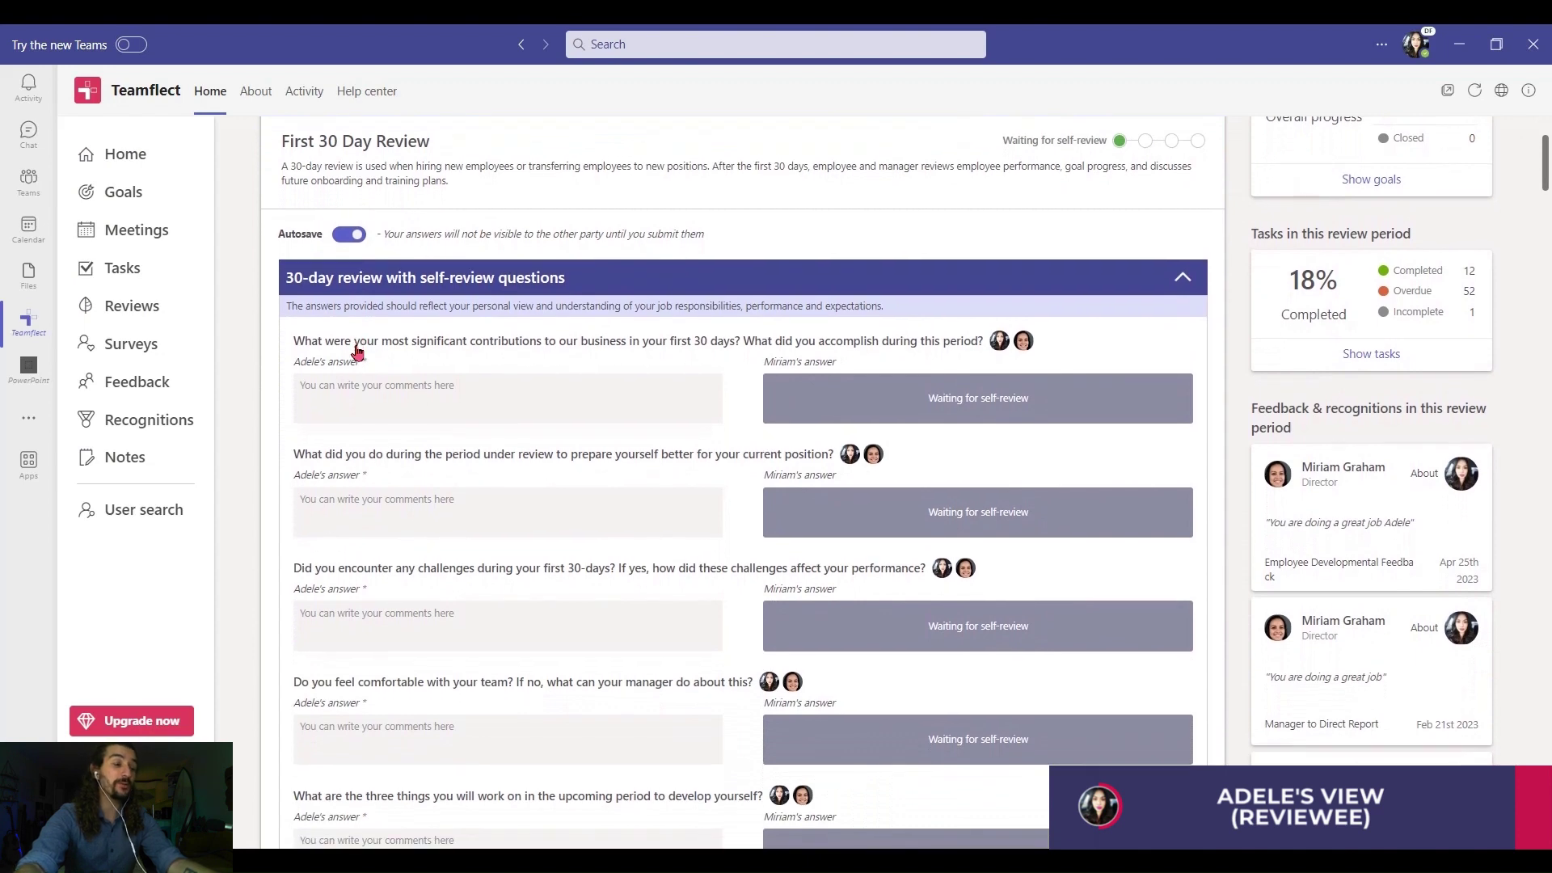
scroll(356, 350, "down", 3)
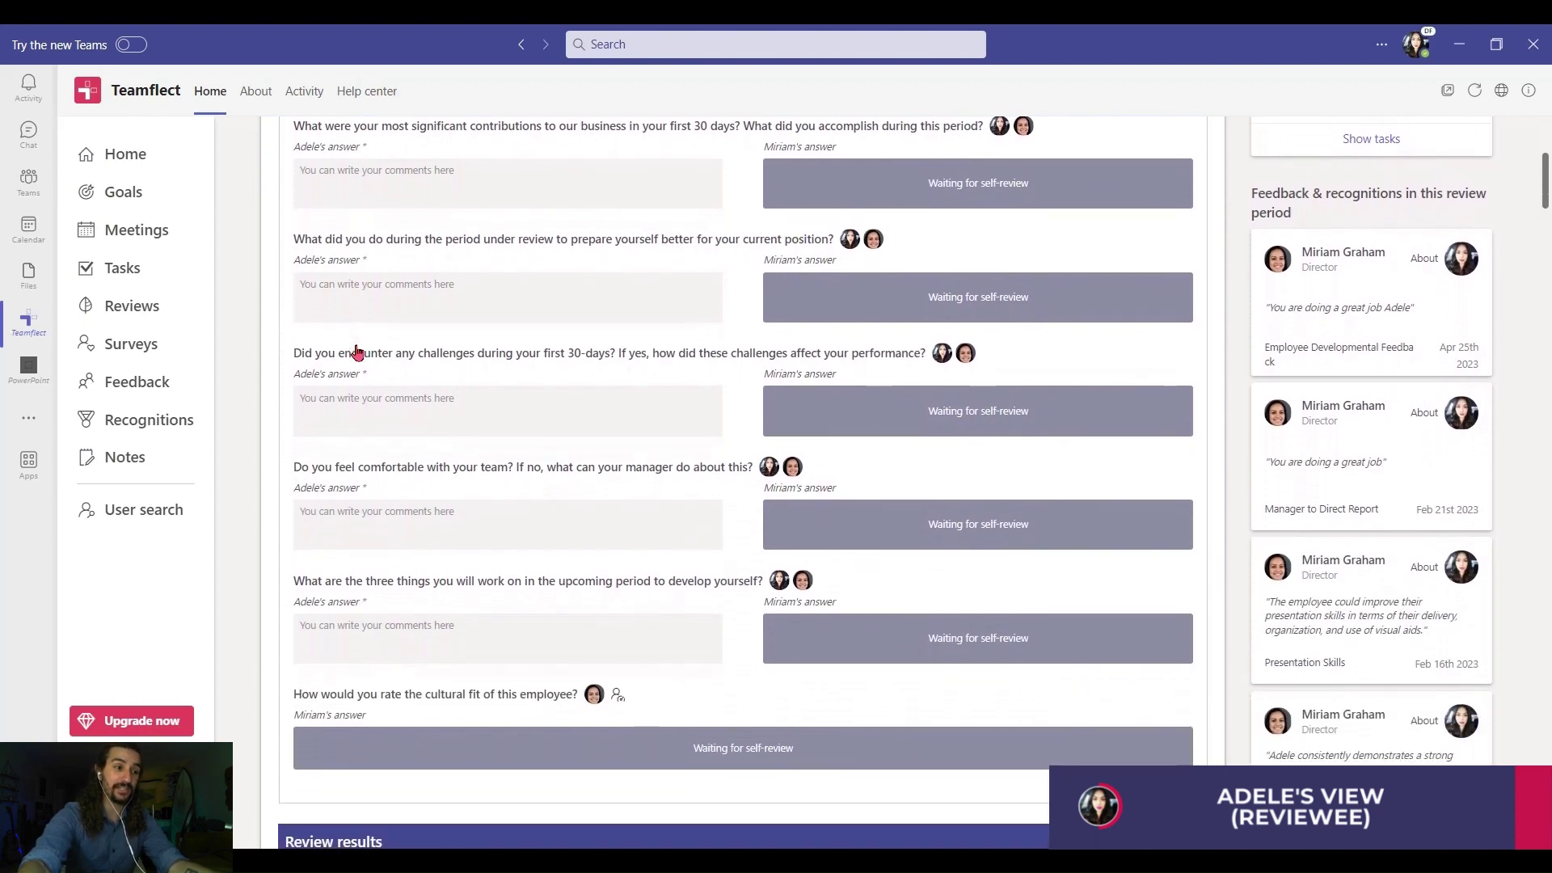
Answer the first three self-review questions: main contributions, role preparation and challenges faced
scroll(356, 351, "down", 3)
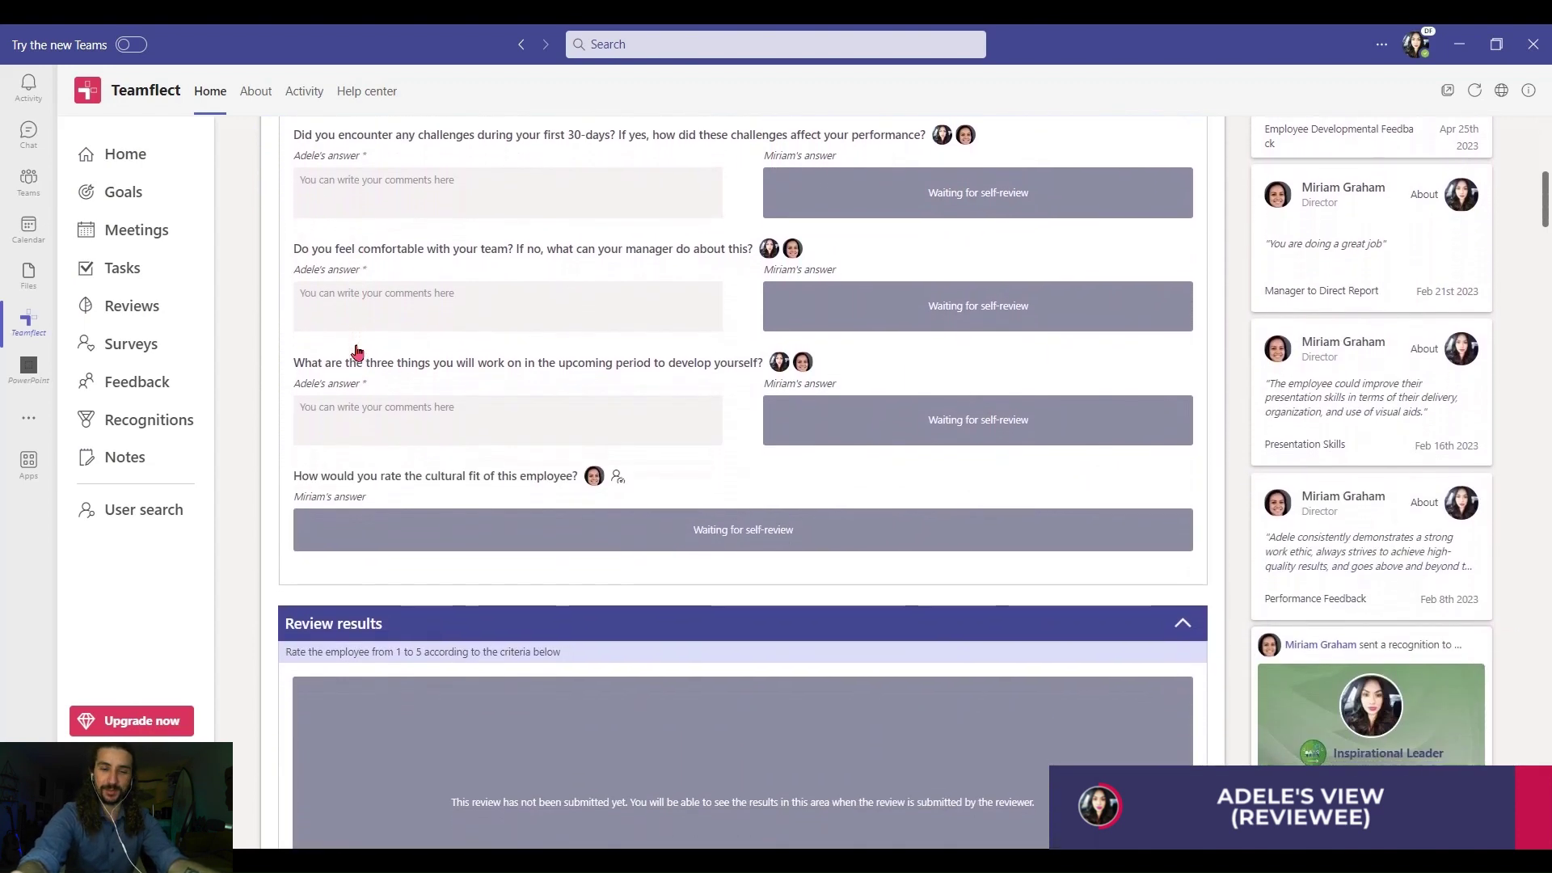
scroll(357, 350, "down", 4)
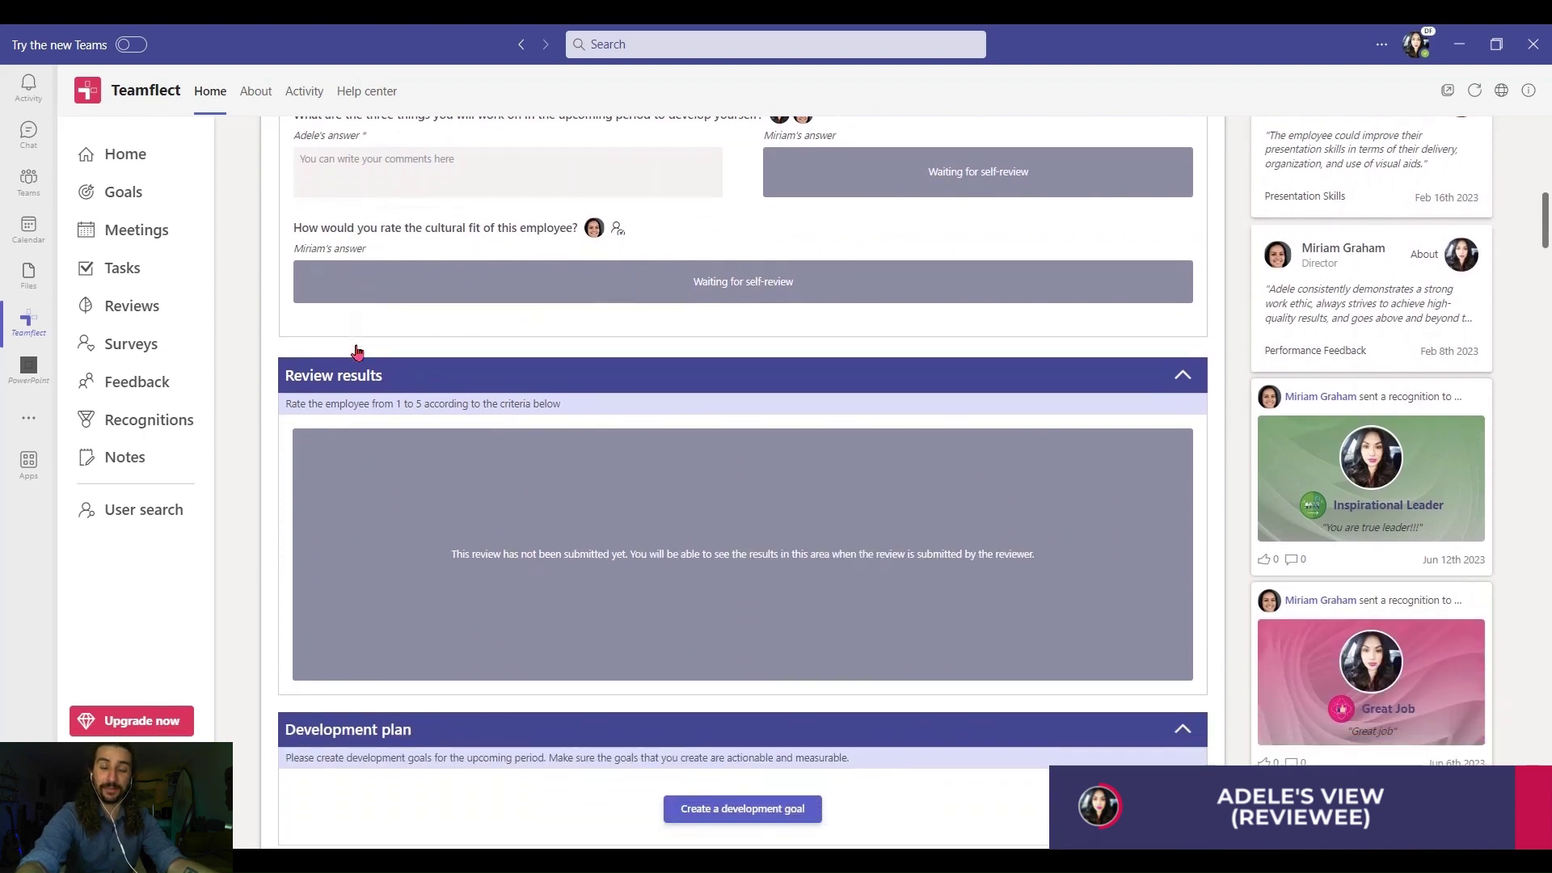
scroll(356, 350, "down", 2)
scroll(356, 351, "up", 1)
scroll(357, 351, "up", 7)
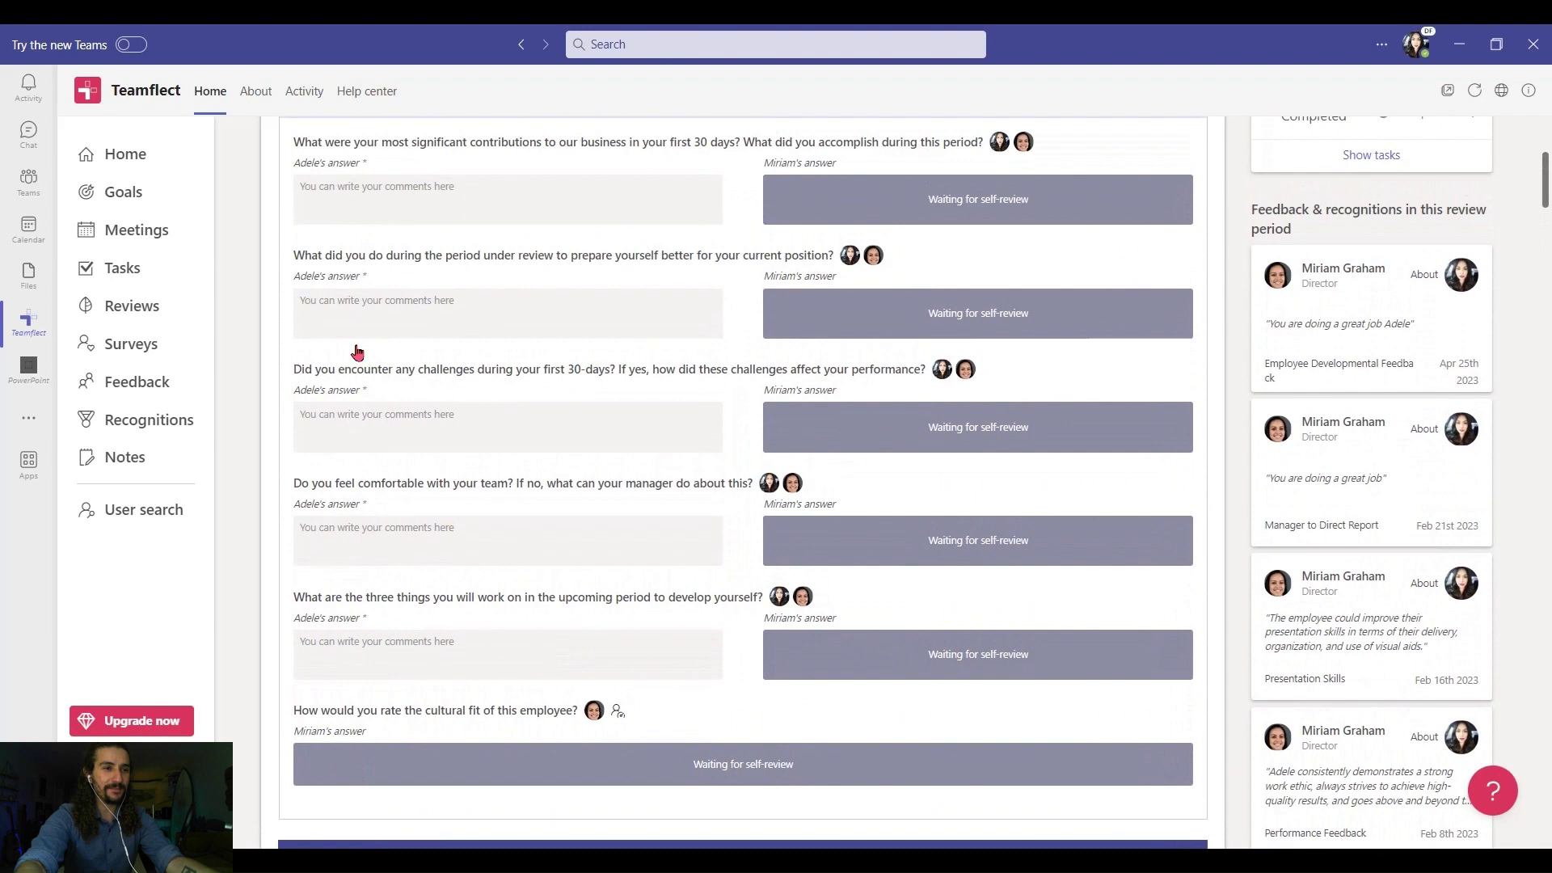
scroll(356, 351, "up", 2)
left_click(315, 314)
type("I successfully completed several projects, streamlined communication processes, and contributed to increasing team efficiency.")
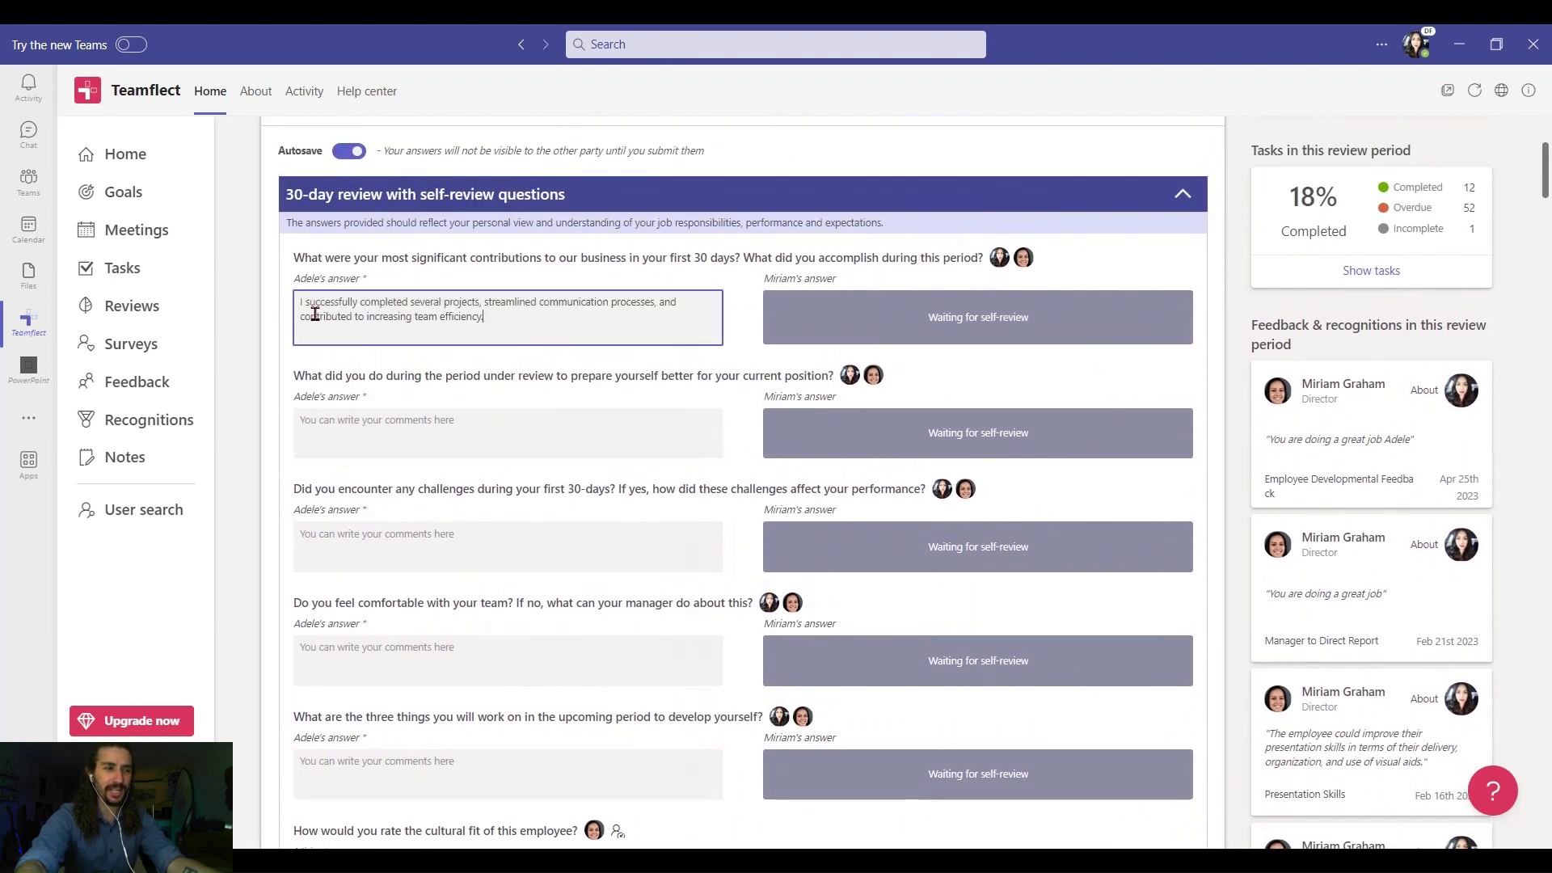
left_click(330, 424)
type("I attended training sessions, familiarized myself with company policies and procedures, and studied relevant industry trends.")
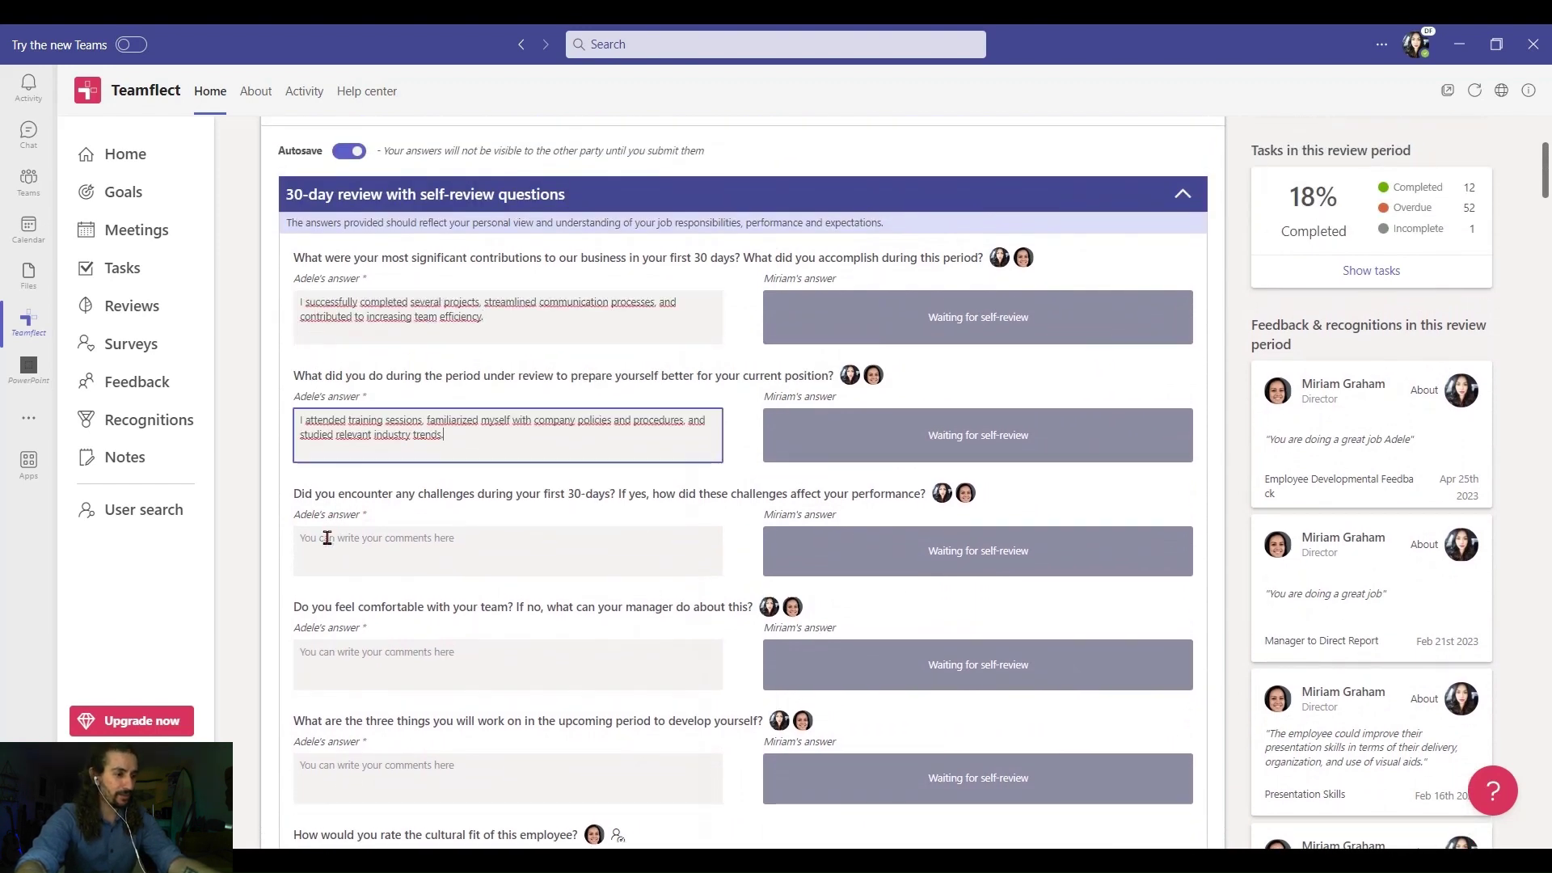
left_click(324, 549)
type("Yes, I encountered a few challenges, but they served as learning opportunities and helped me grow professionally.")
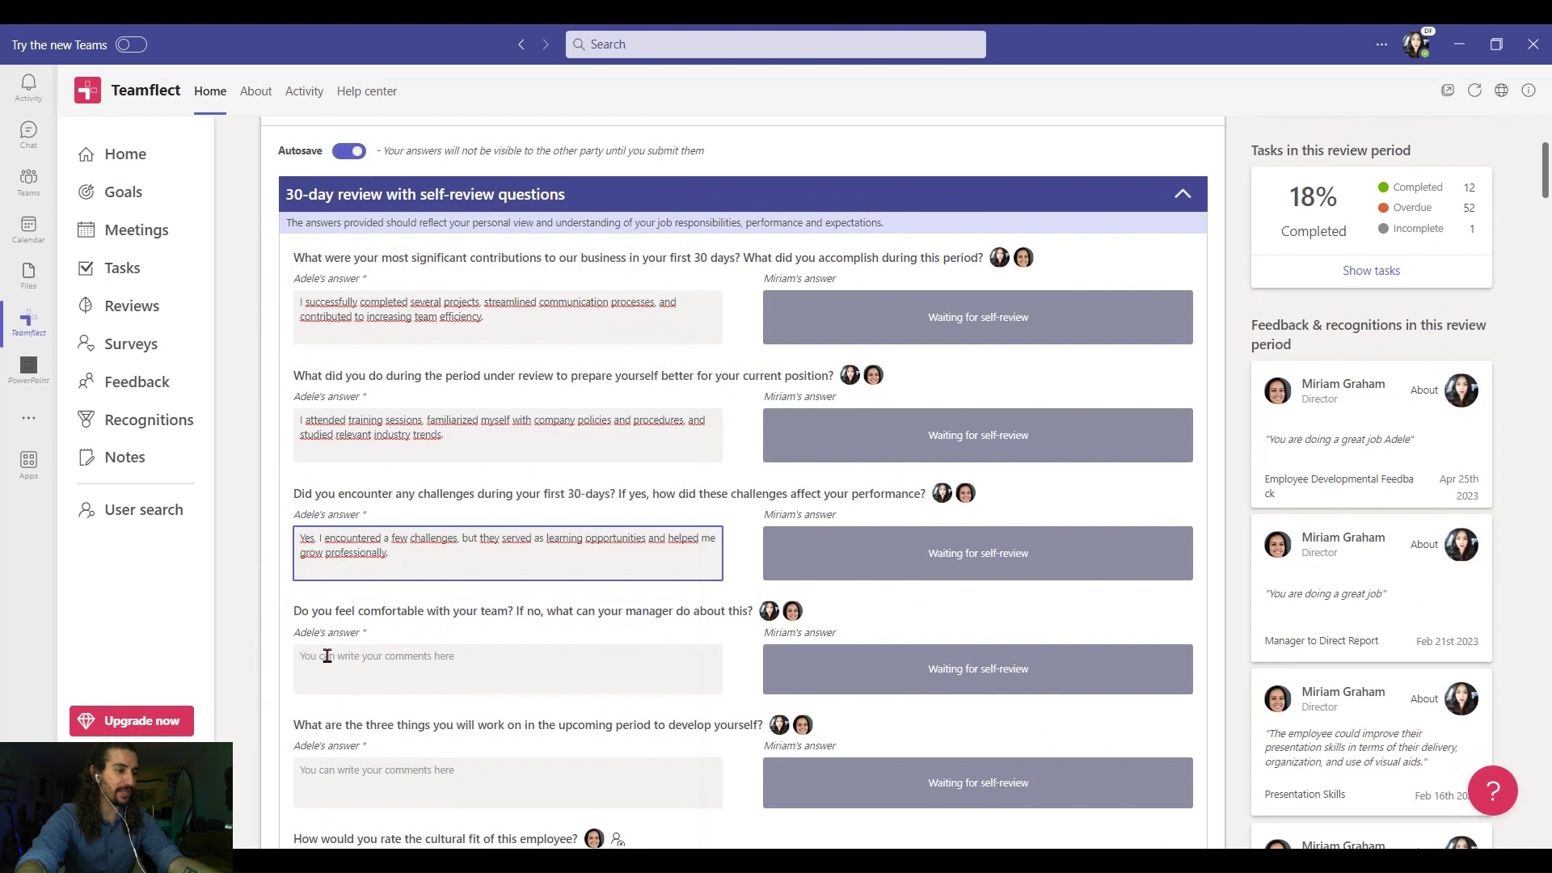
Answer the team-comfort and three development focus areas questions, then submit the self-review
type("Yes, I feel comfortable with my team and appreciate the positive work environment.")
scroll(328, 663, "down", 1)
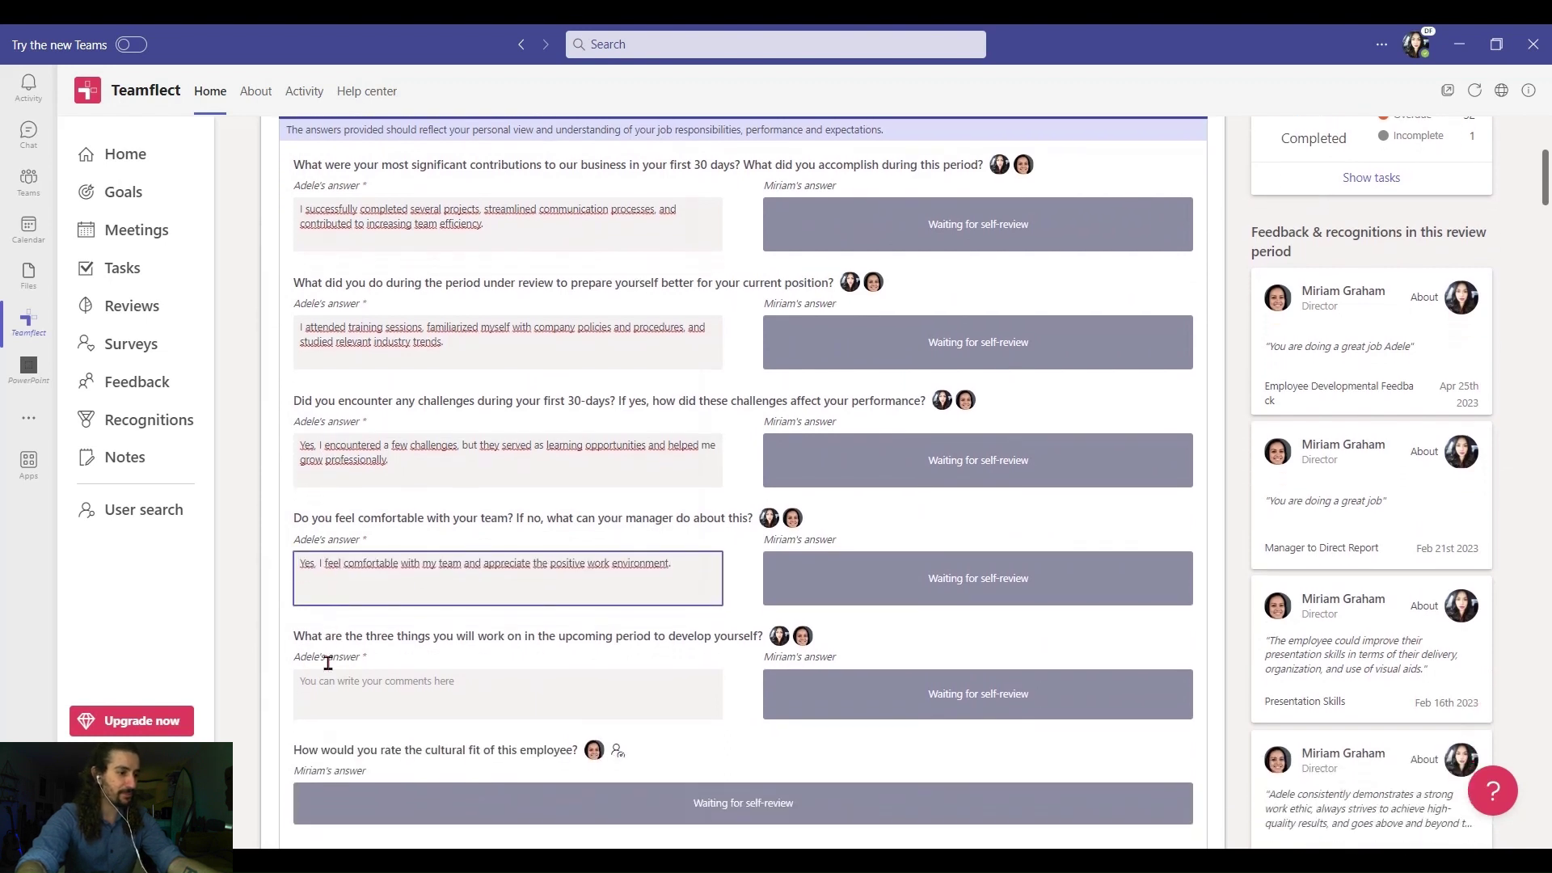
scroll(328, 663, "down", 1)
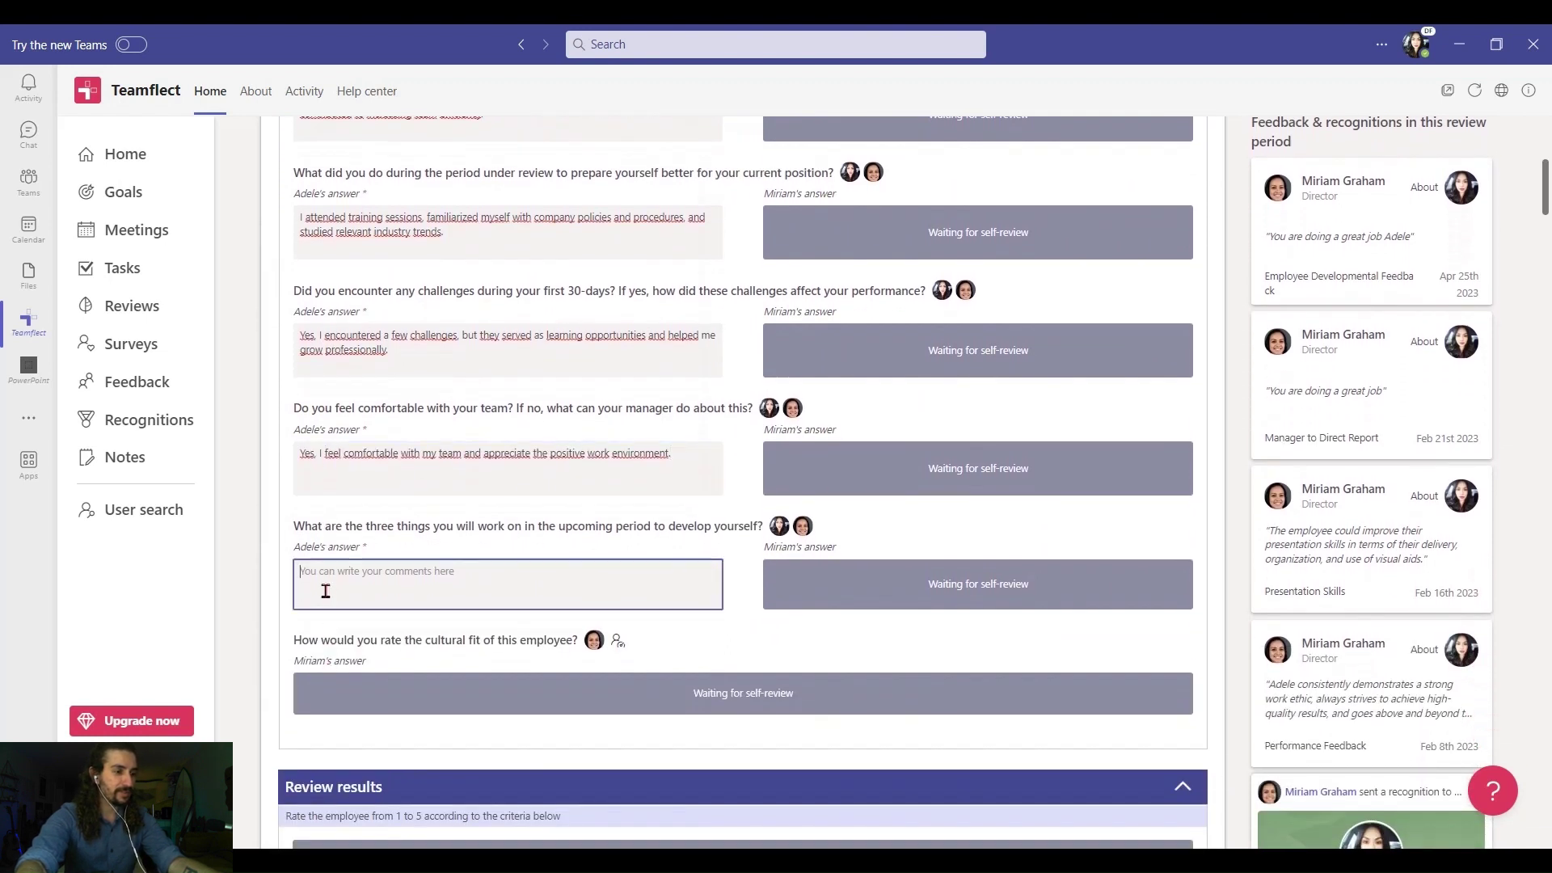
type("In the upcoming period, I will focus on enhancing my leadership skills, expanding my industry knowledge through continuous learning, and improving my time management abilities.")
scroll(376, 607, "down", 3)
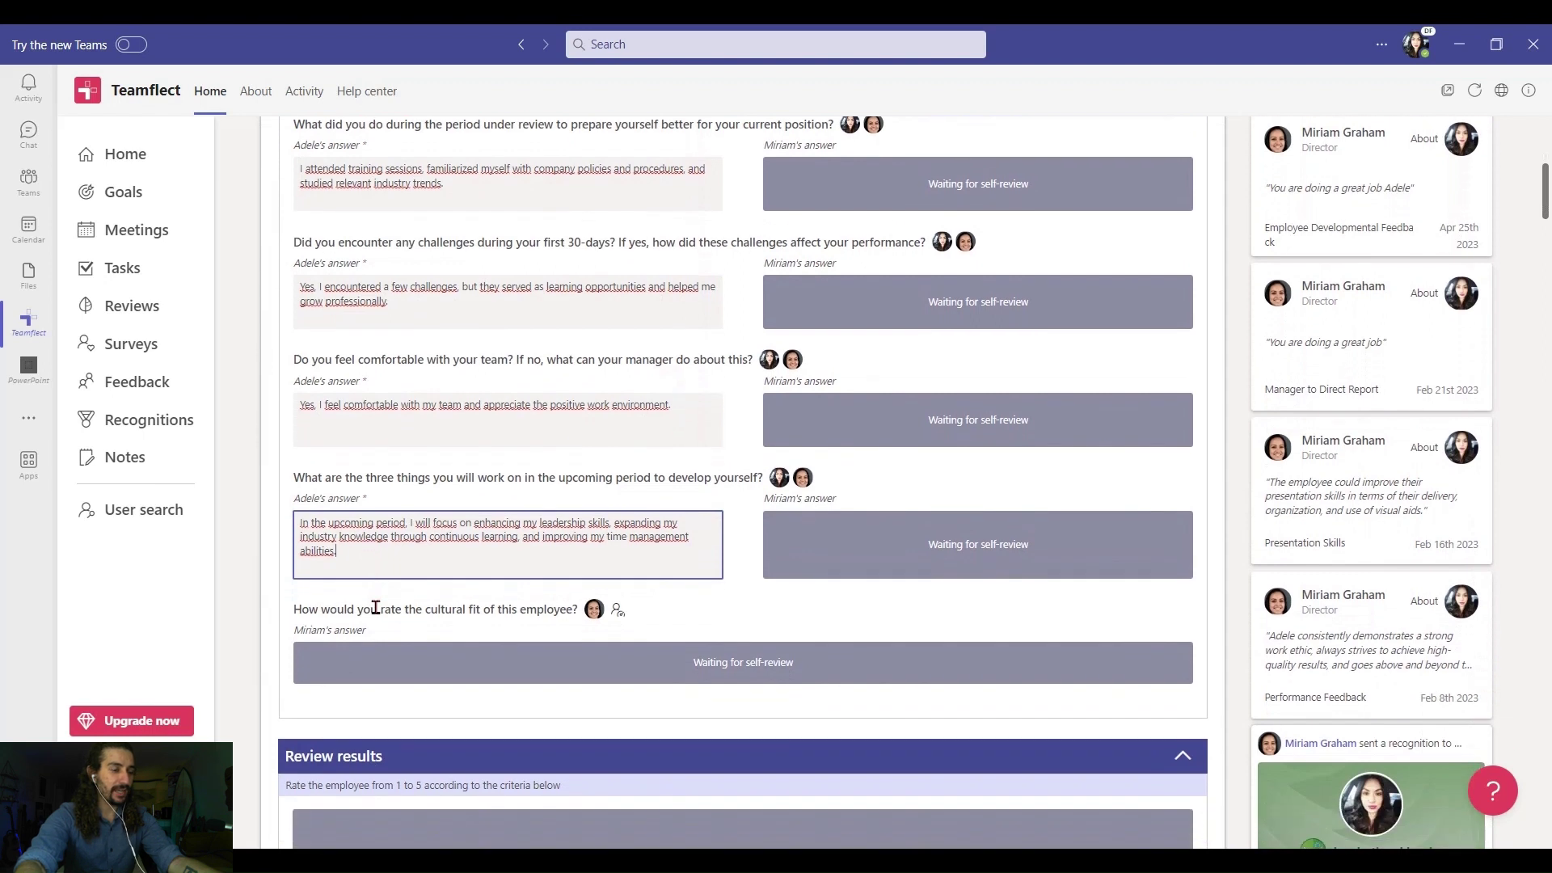
scroll(376, 607, "down", 3)
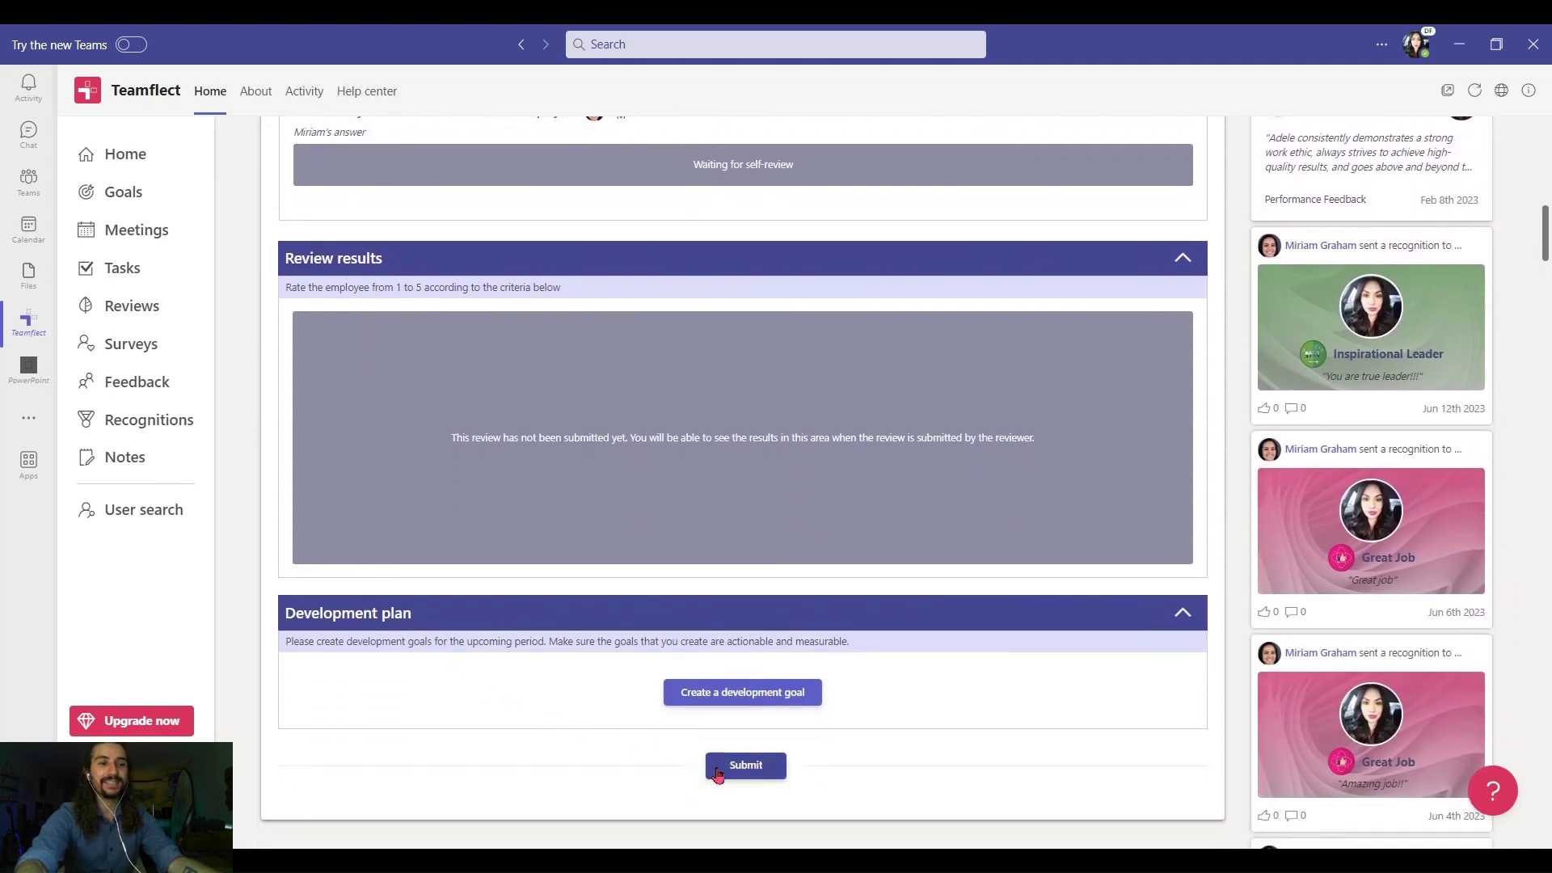
left_click(718, 773)
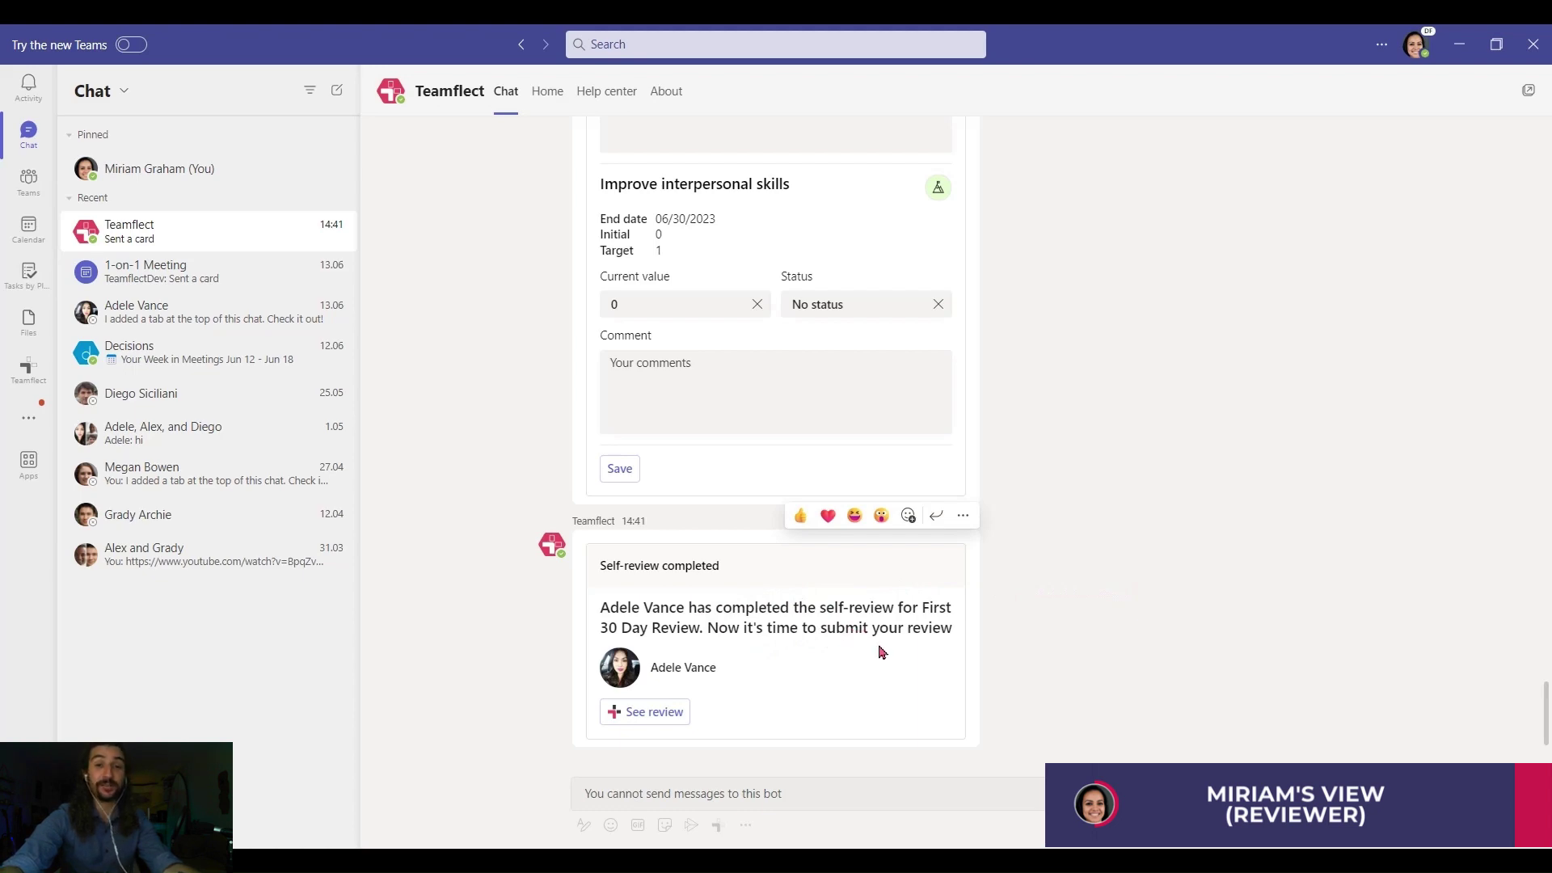
Open the new hire's 30-day review and enter reviewer answers to the first three questions
left_click(655, 712)
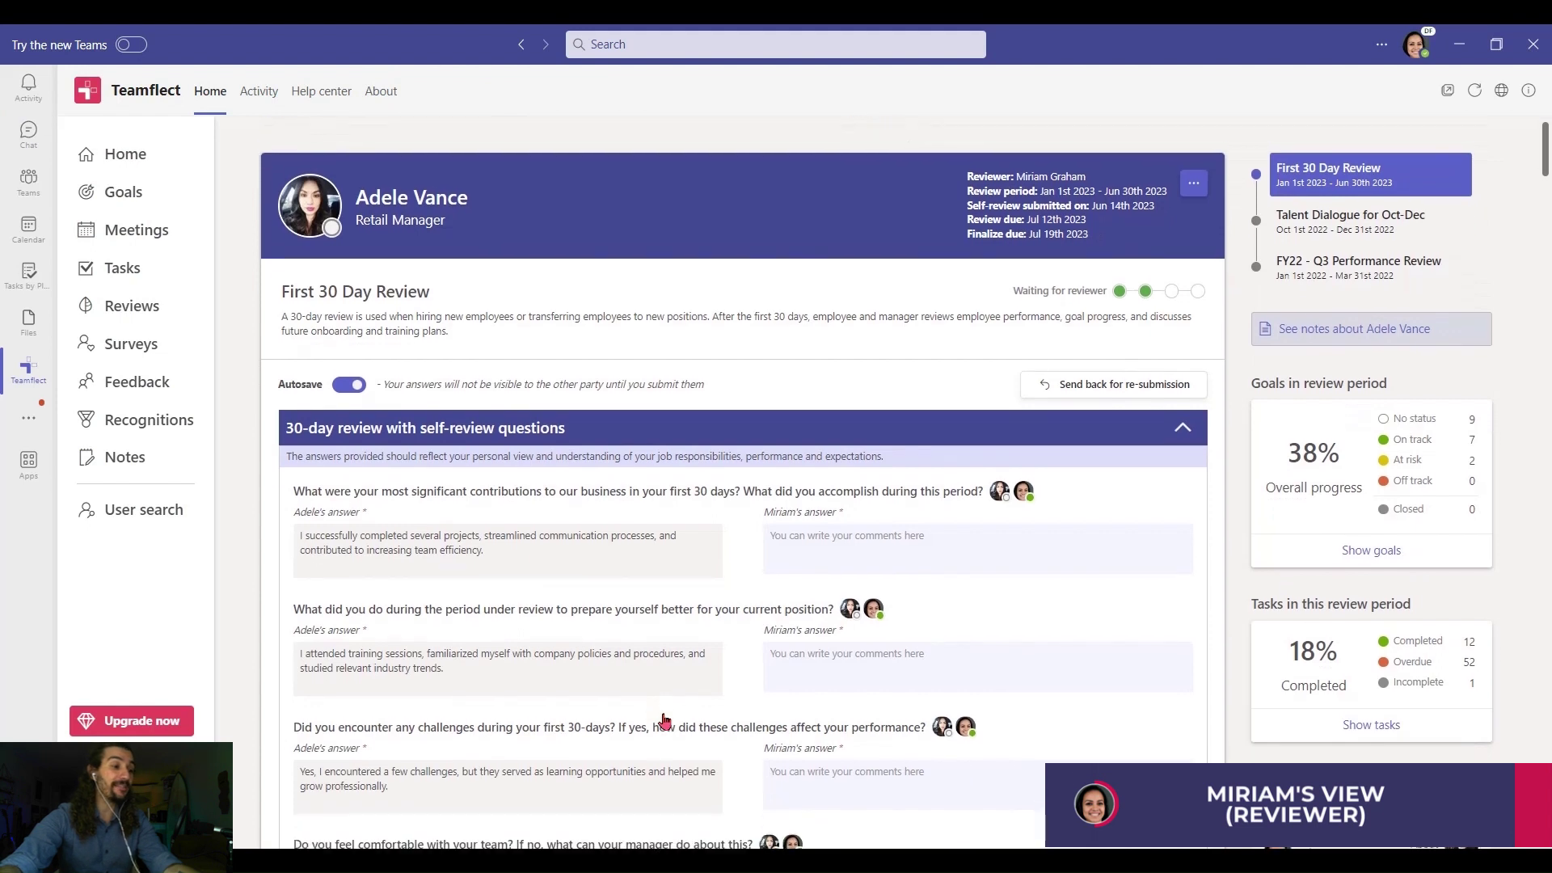
scroll(664, 721, "down", 2)
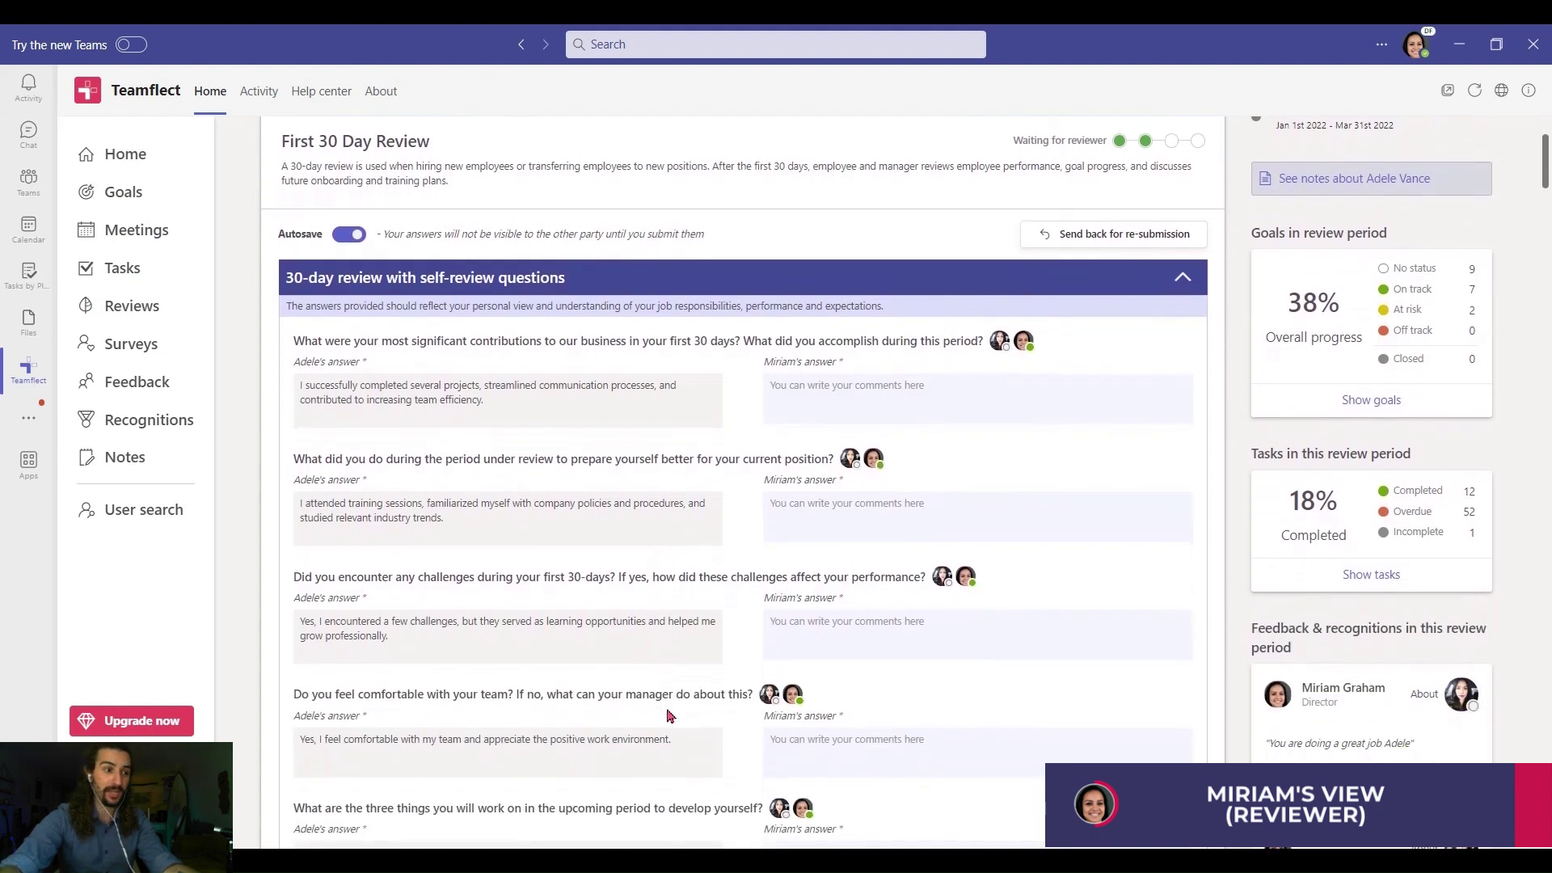
left_click(911, 394)
type("Adele made significant contributions by completing projects on time, improving team collaboration, and implementing innovative ideas.")
left_click(852, 511)
type("Adele proactively engaged in training sessions, studied company policies, and sought mentorship to enhance her skills for the current position.")
left_click(806, 629)
type("Adele encountered a few challenges, but she handled them effectively, seeking guidance when needed, and they did not significantly affect her overall performance.")
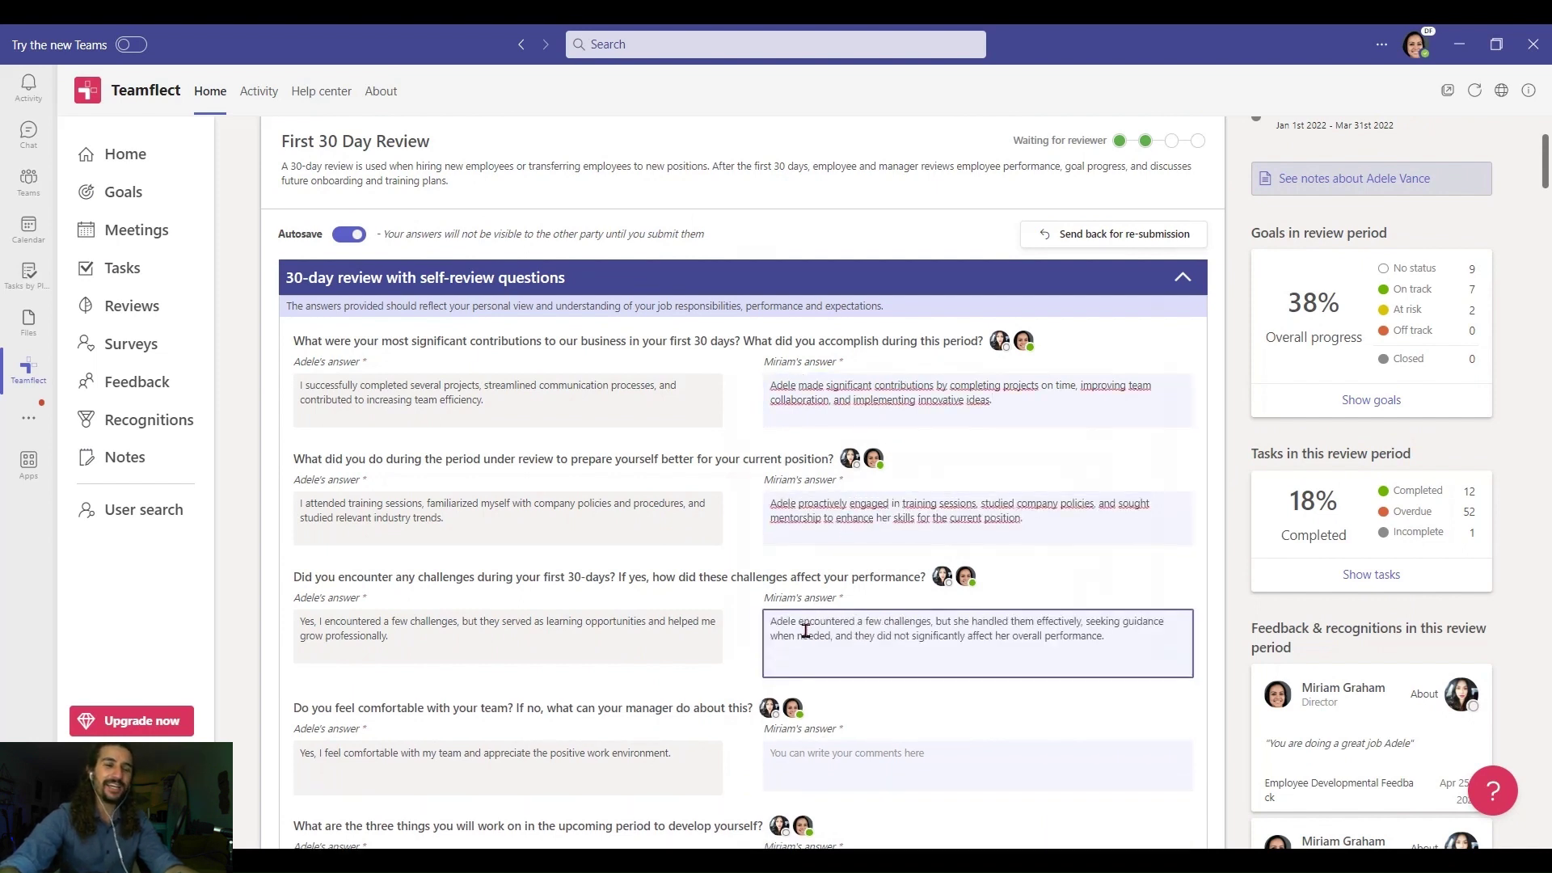
Enter reviewer answers to questions four and five and rate cultural fit four stars
scroll(806, 630, "down", 2)
left_click(806, 629)
type("Yes, Adele feels comfortable with her team and has integrated well into the work environment.")
left_click(786, 715)
type("Adele will focus on further developing her leadership abilities, enhancing her communication skills, and expanding her industry knowledge in the upcoming period.")
scroll(784, 720, "down", 1)
scroll(784, 722, "down", 2)
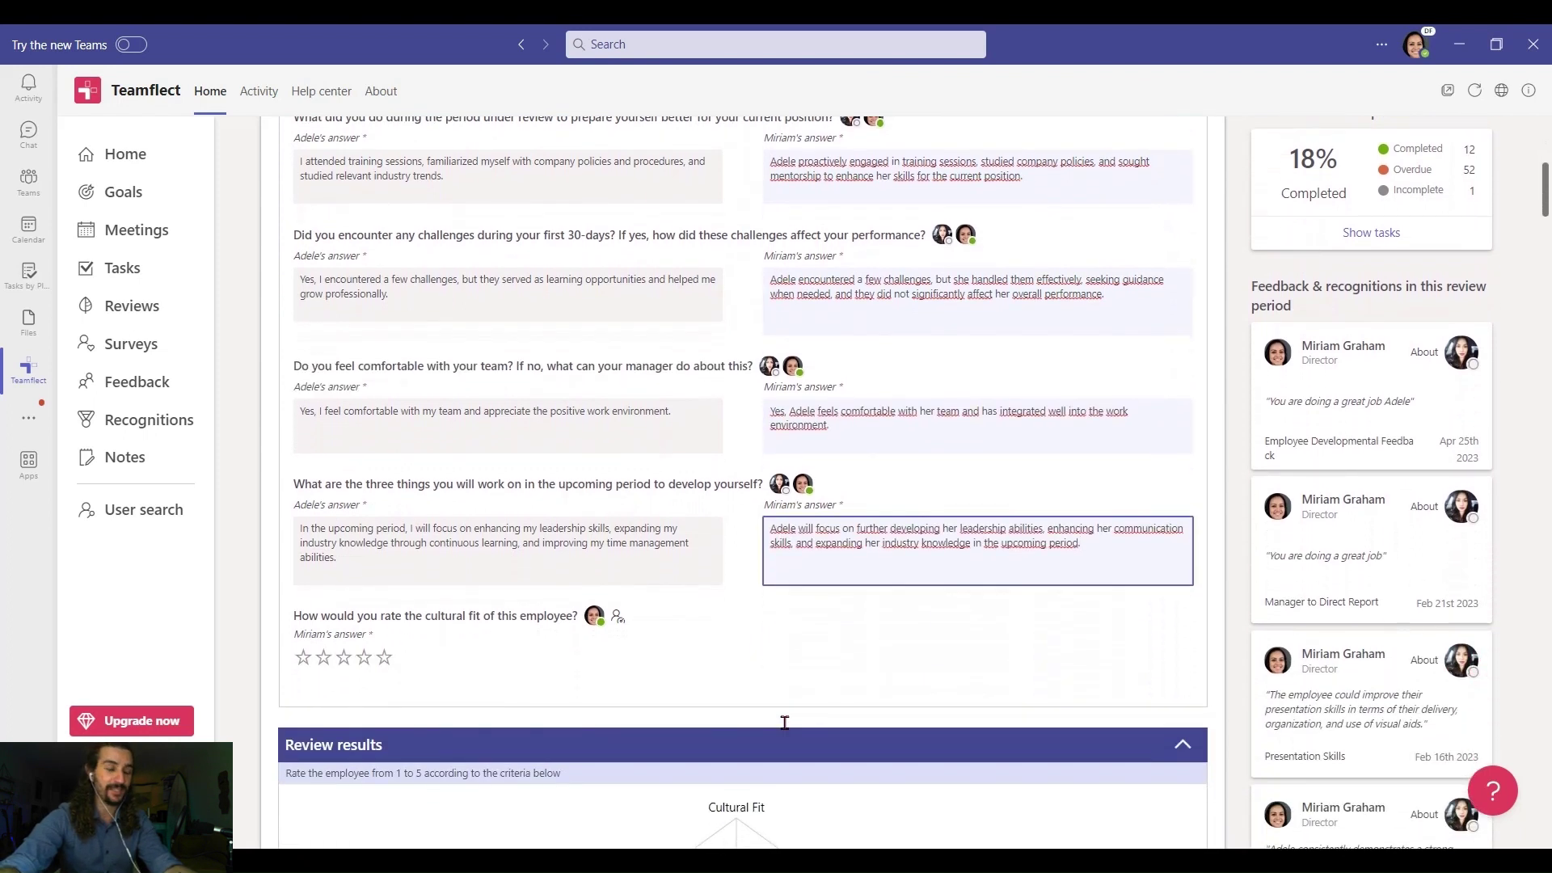
left_click(364, 658)
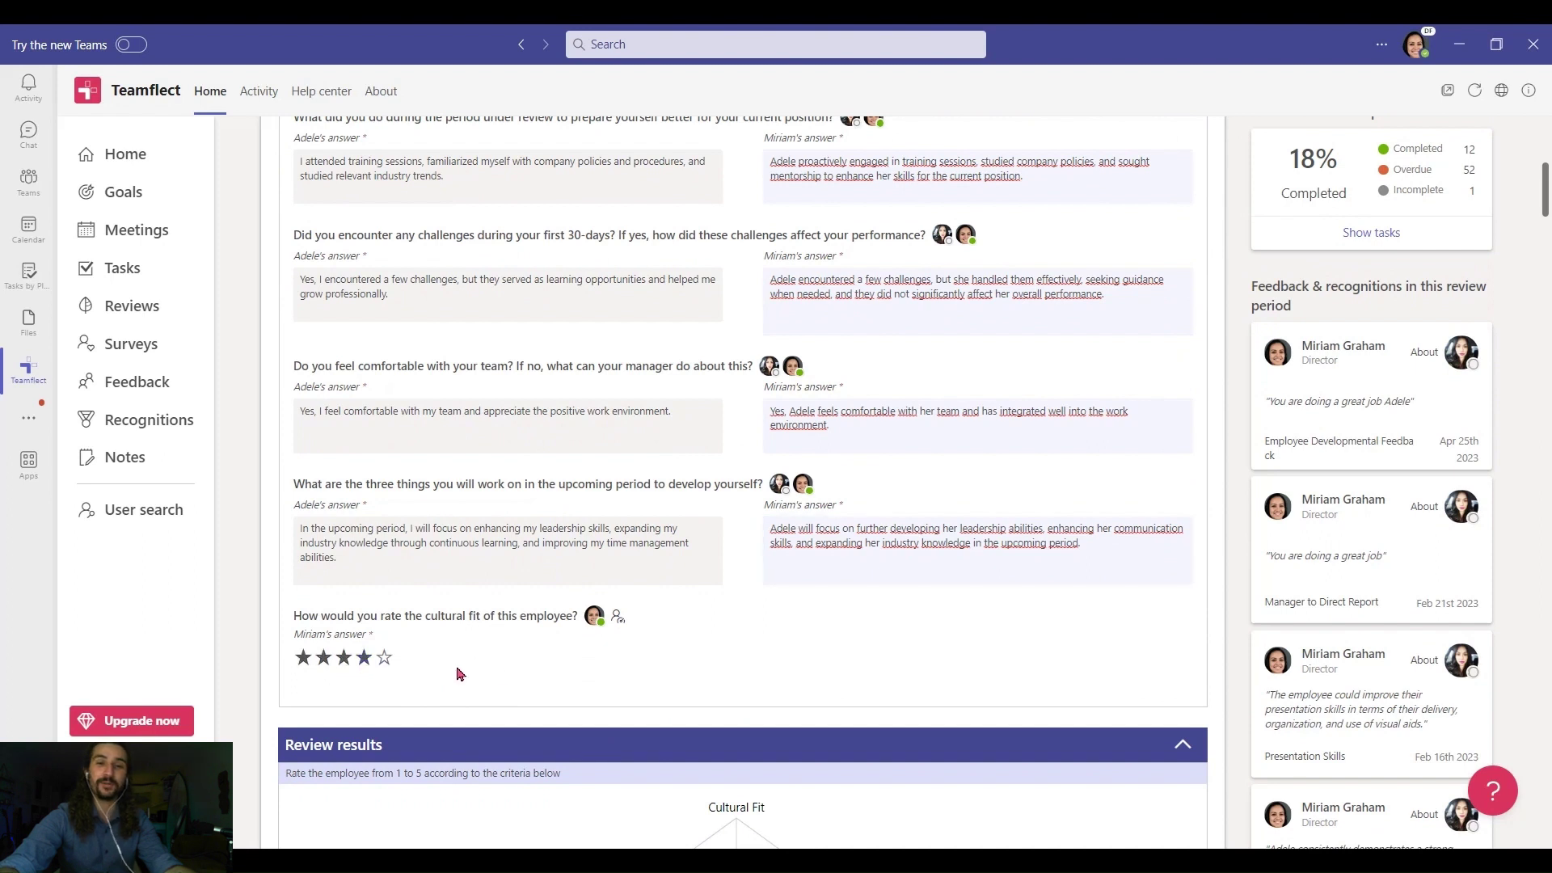
scroll(569, 673, "down", 5)
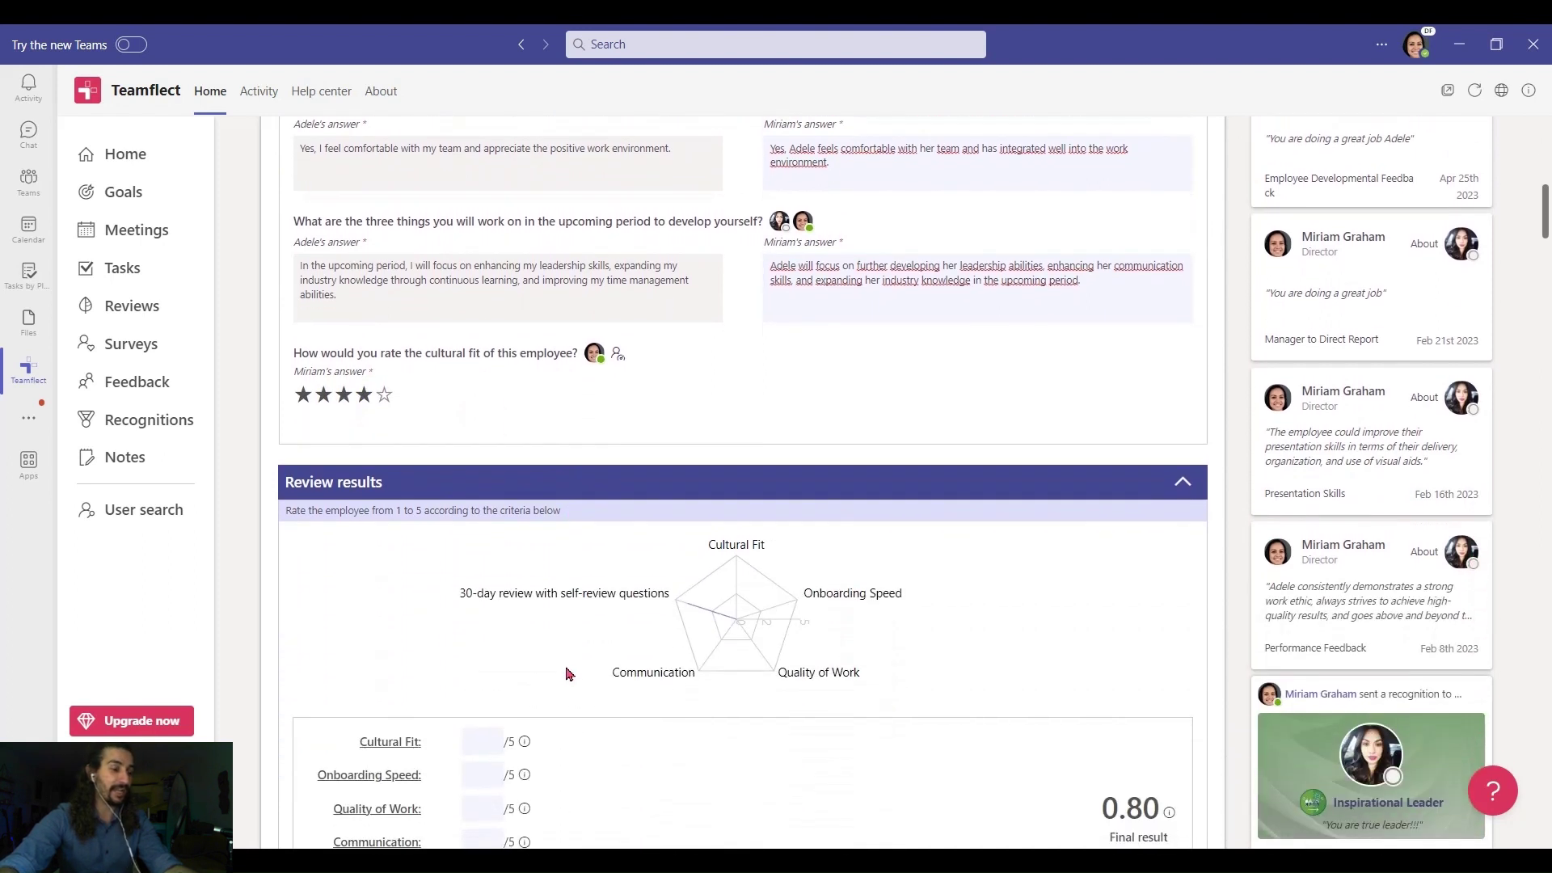
Enter result scores: Cultural Fit 4; Onboarding Speed, Quality of Work, Communication 5 each
scroll(570, 673, "down", 1)
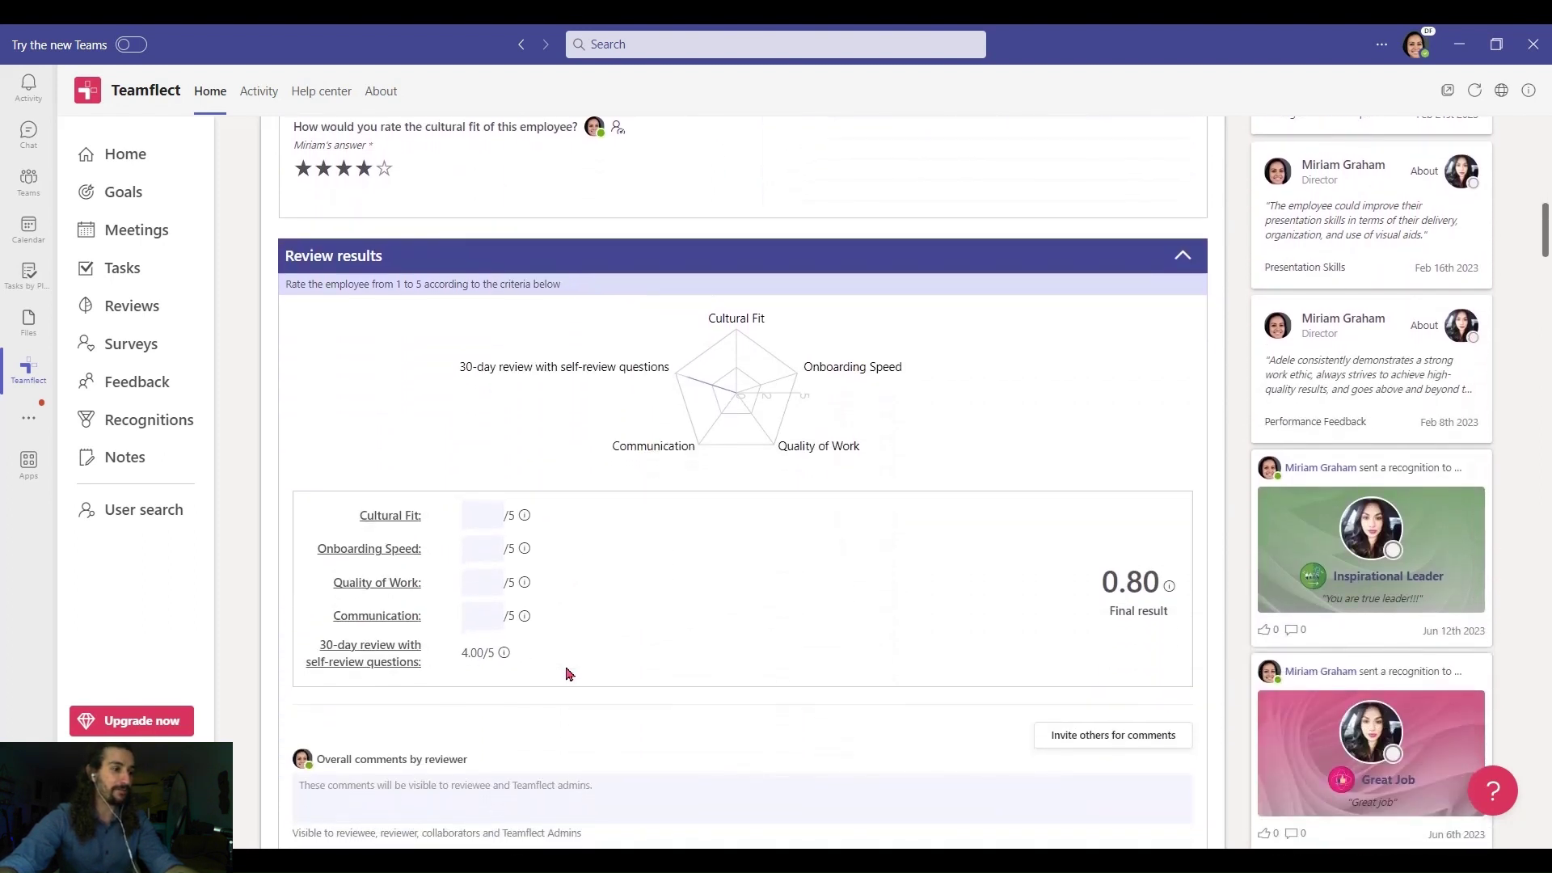
type("4")
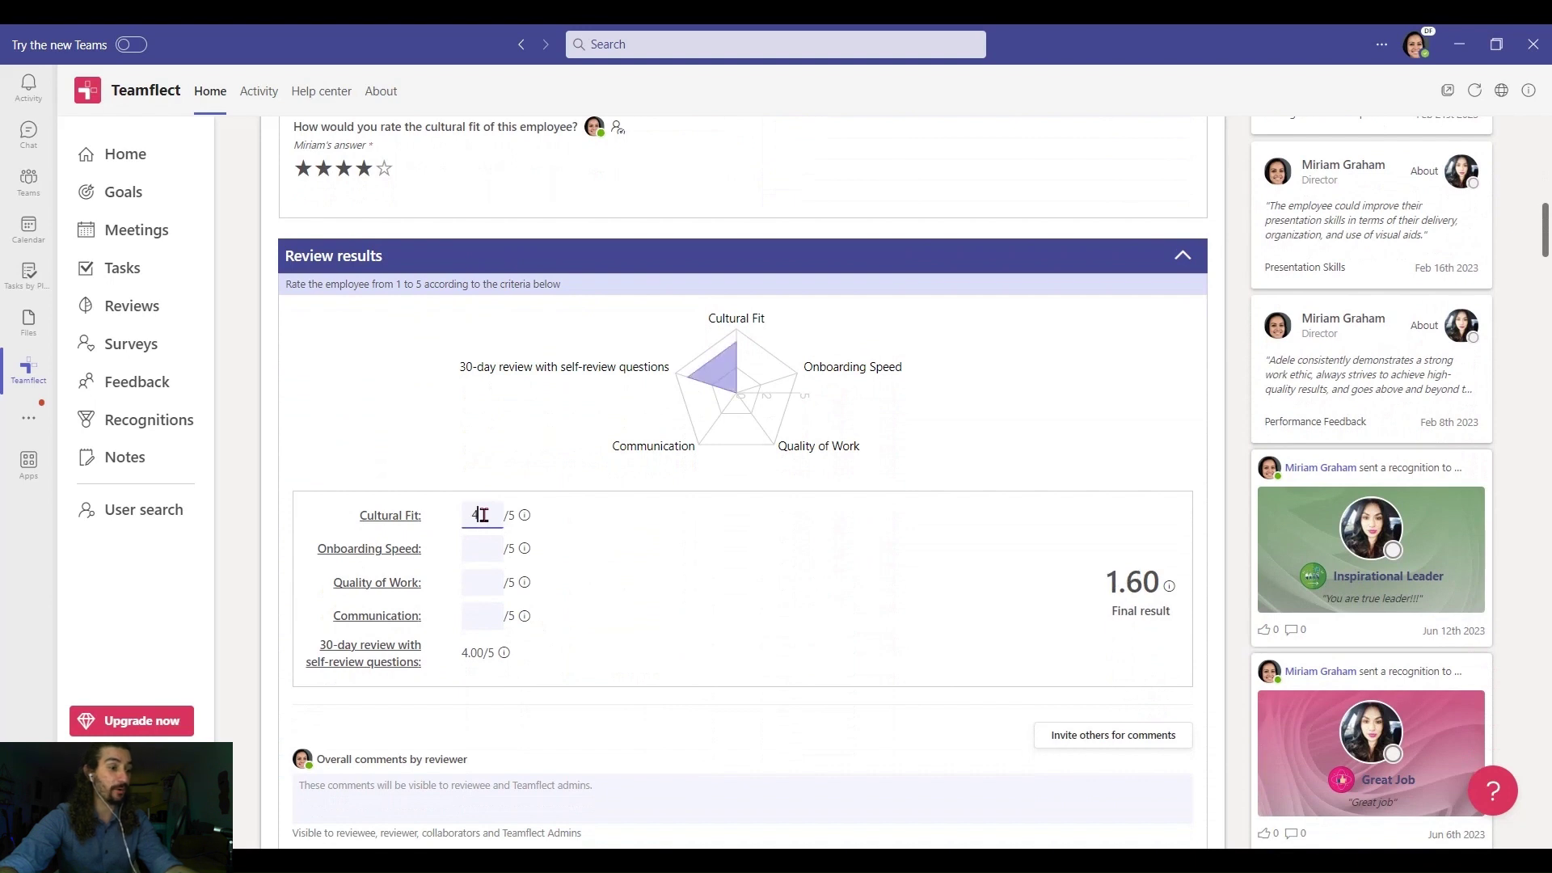
type("5")
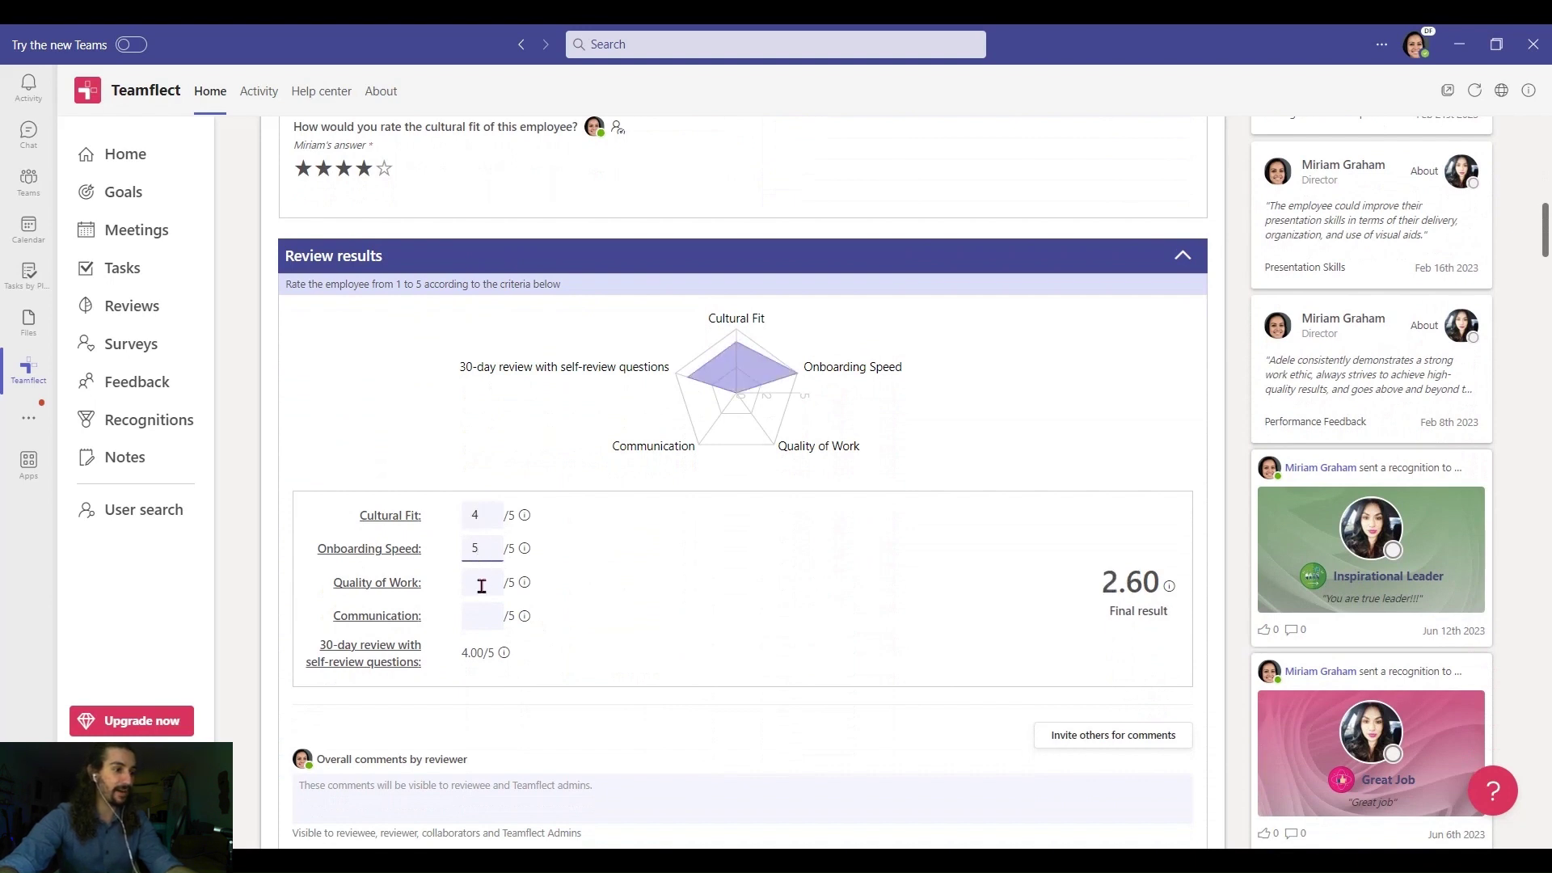
left_click(478, 584)
type("5")
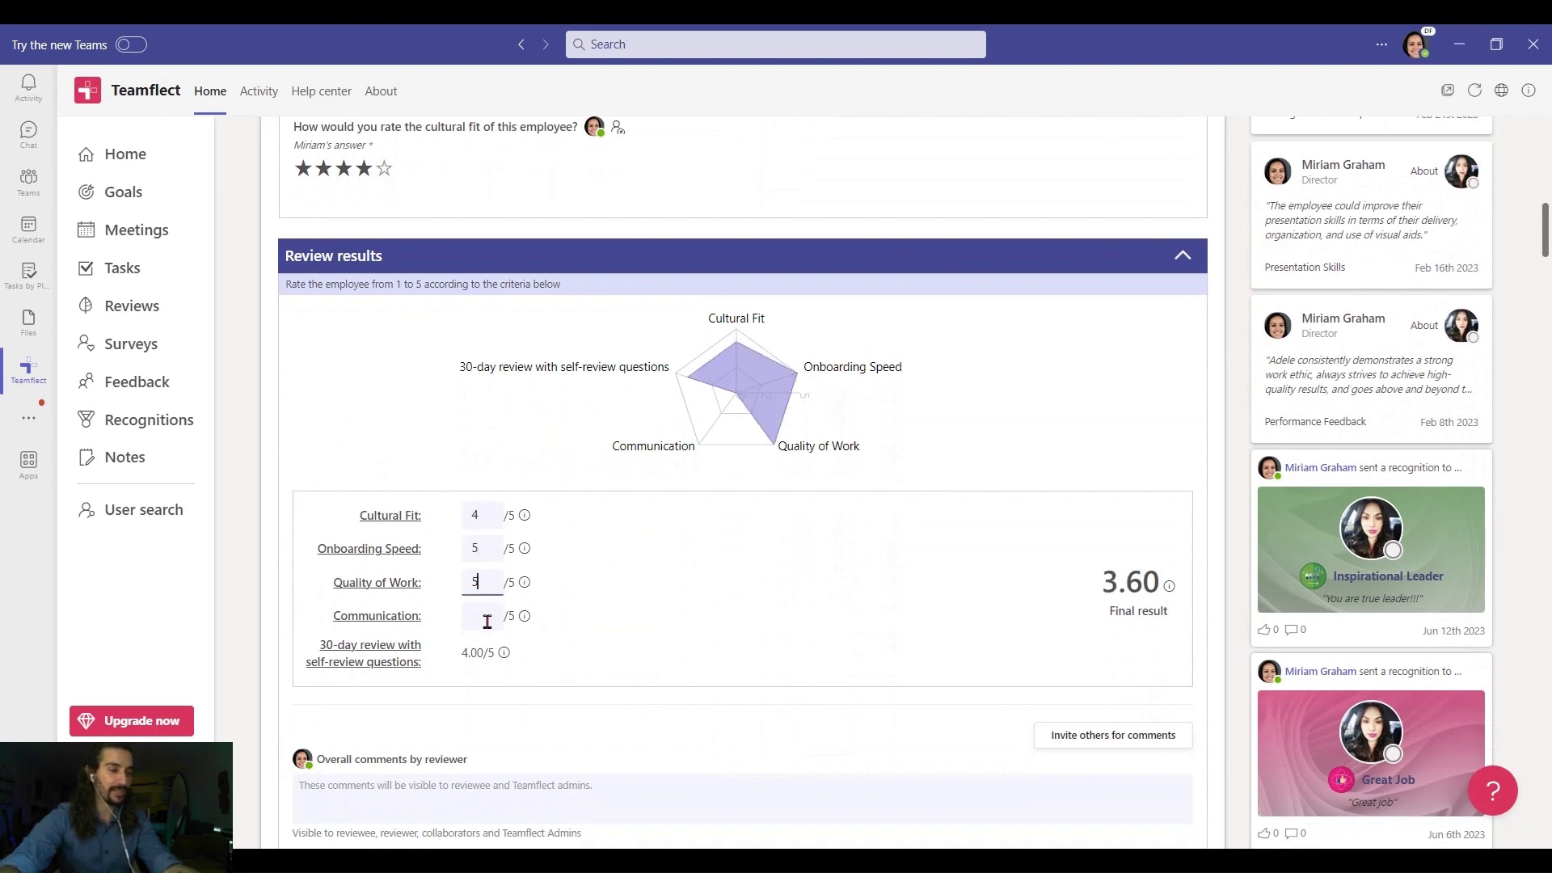
type("5")
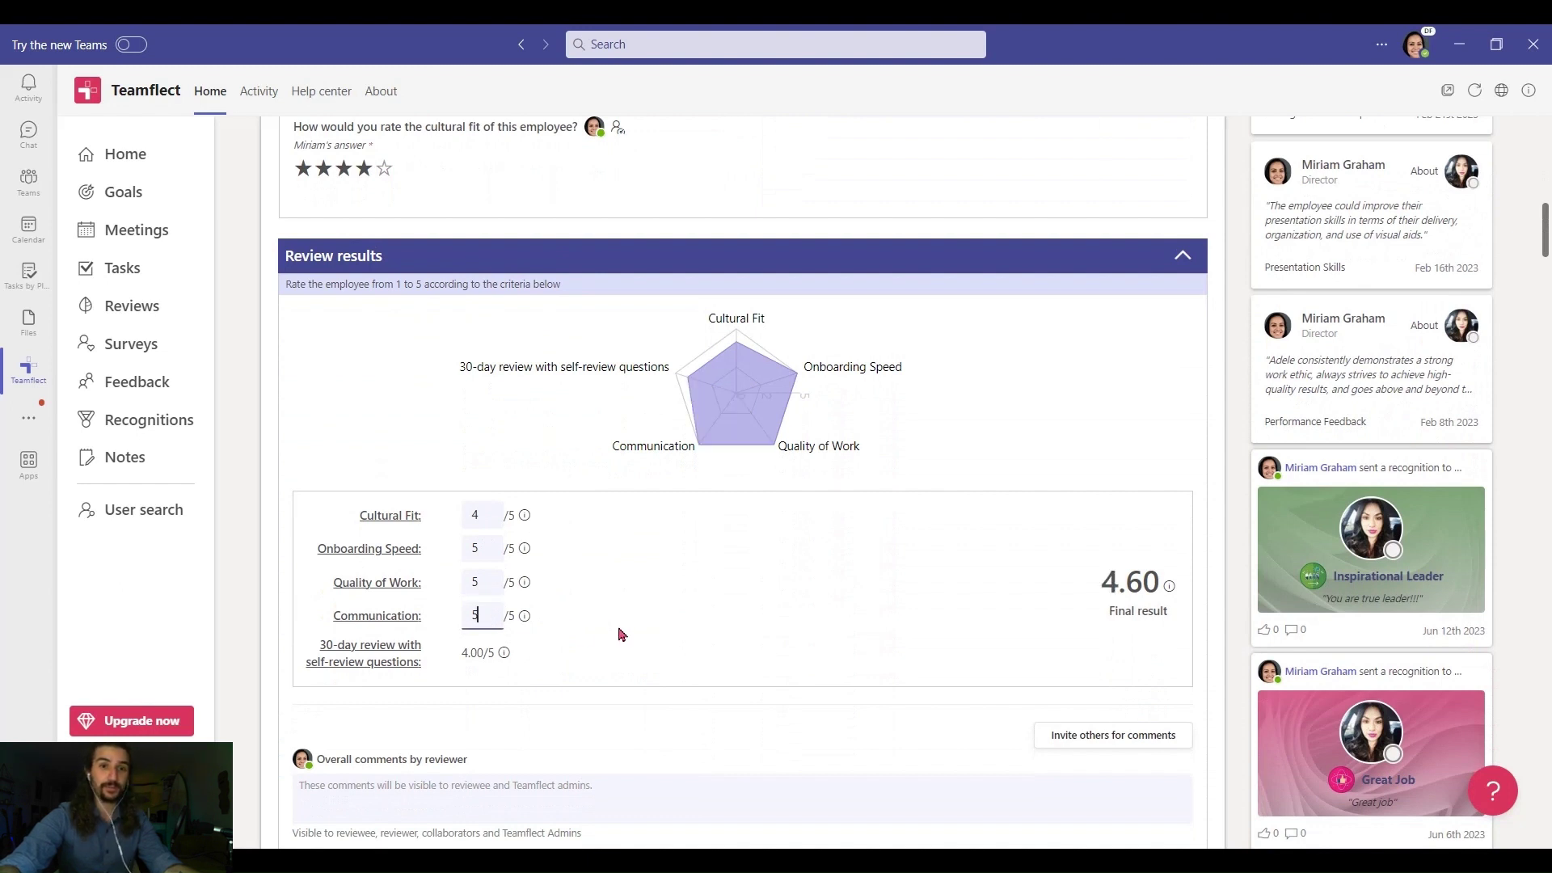
scroll(623, 630, "down", 3)
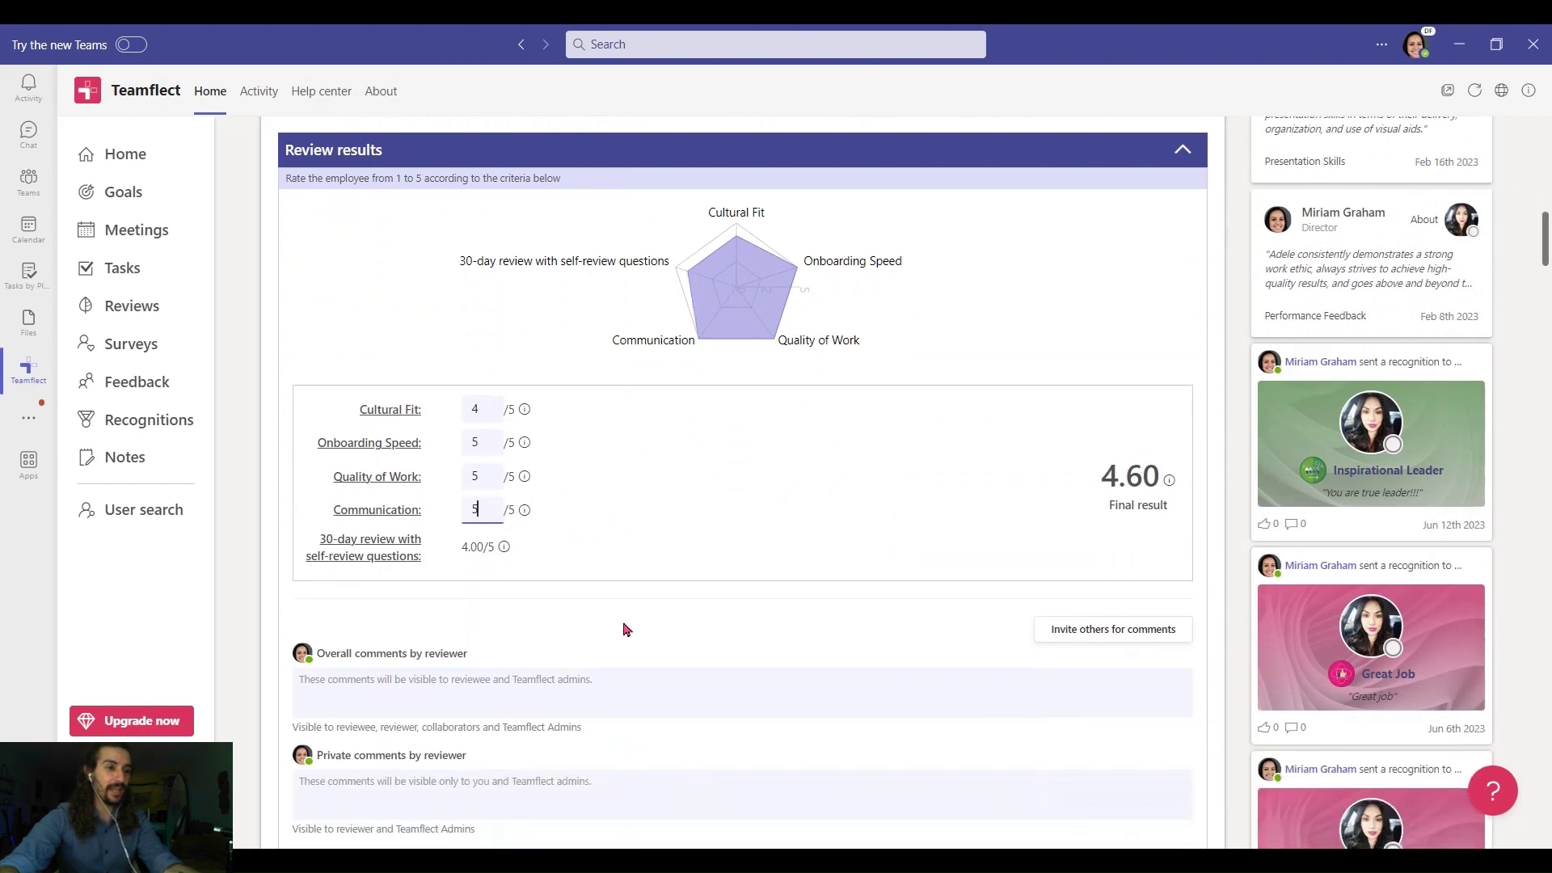
scroll(623, 630, "down", 1)
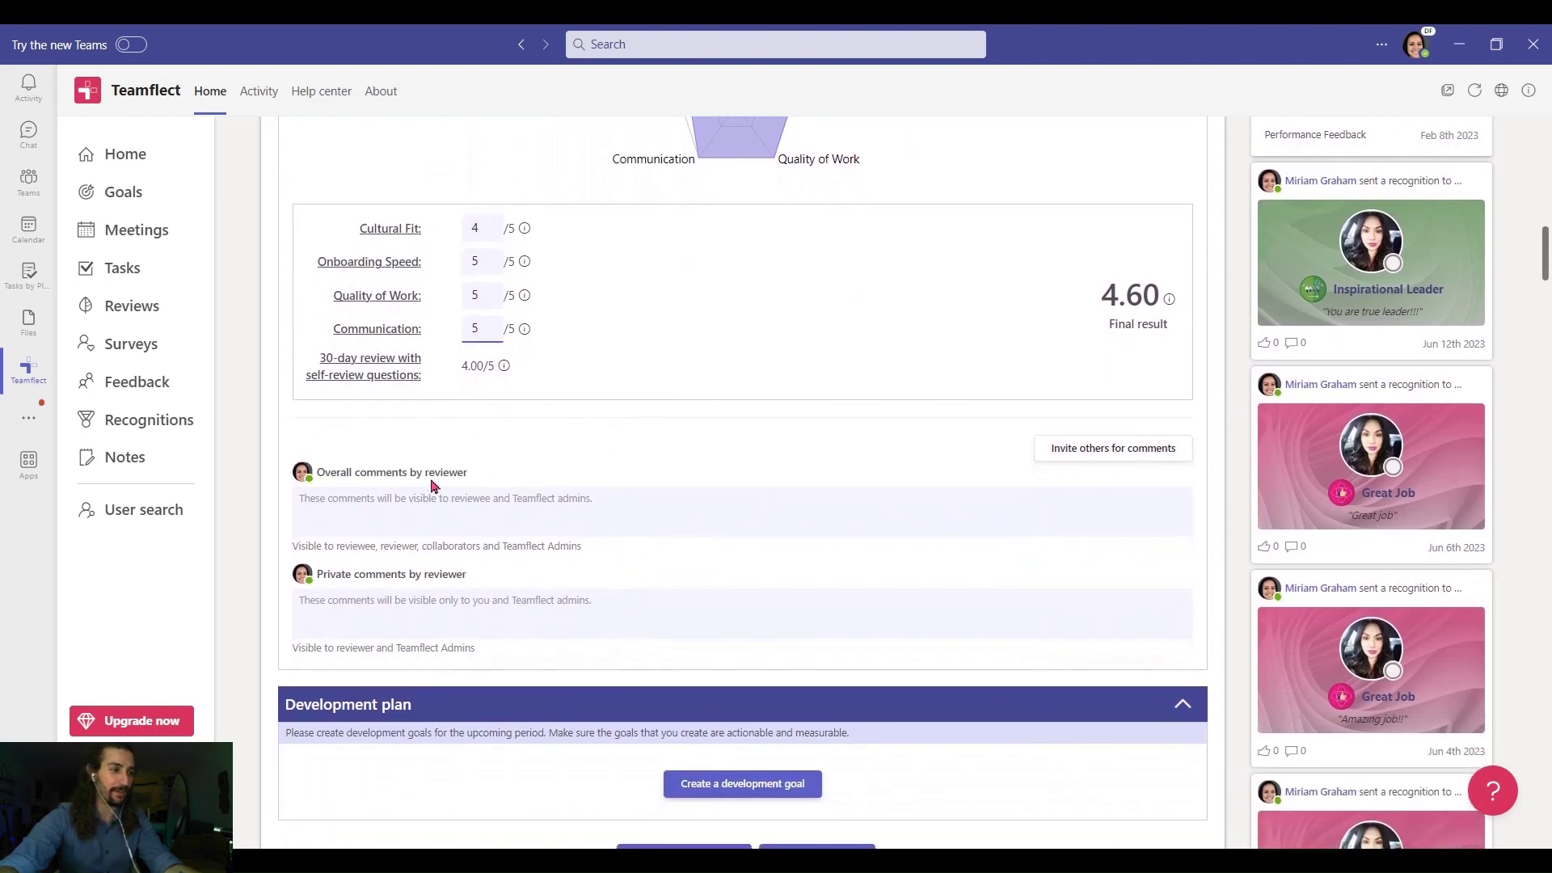
scroll(380, 574, "down", 3)
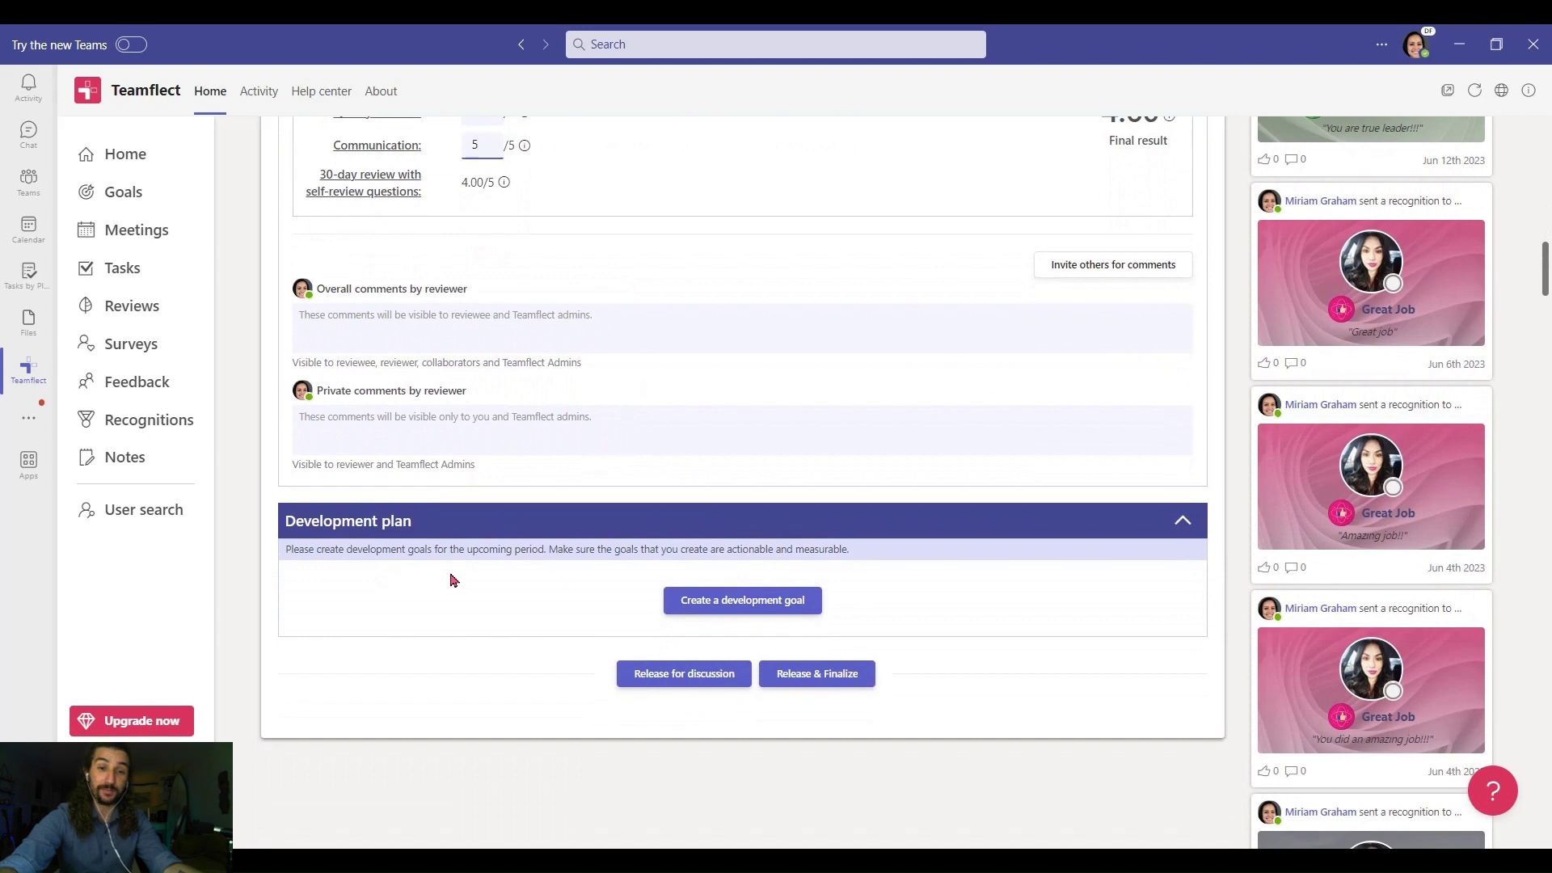
Dismiss the new development goal form, then release and finalize the review at 4.60
left_click(691, 601)
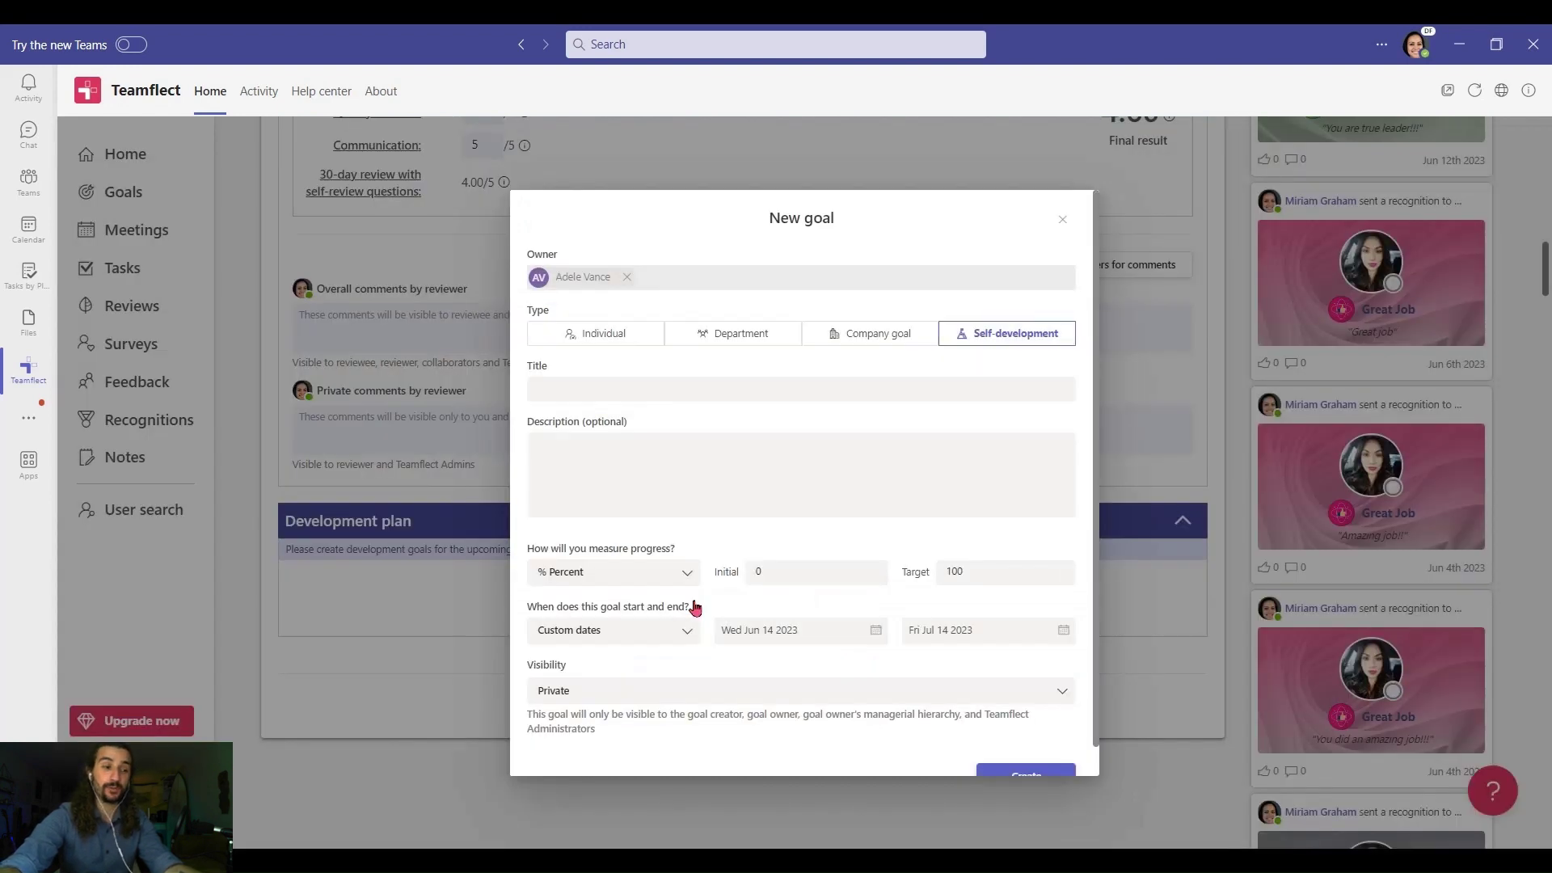
scroll(696, 607, "down", 1)
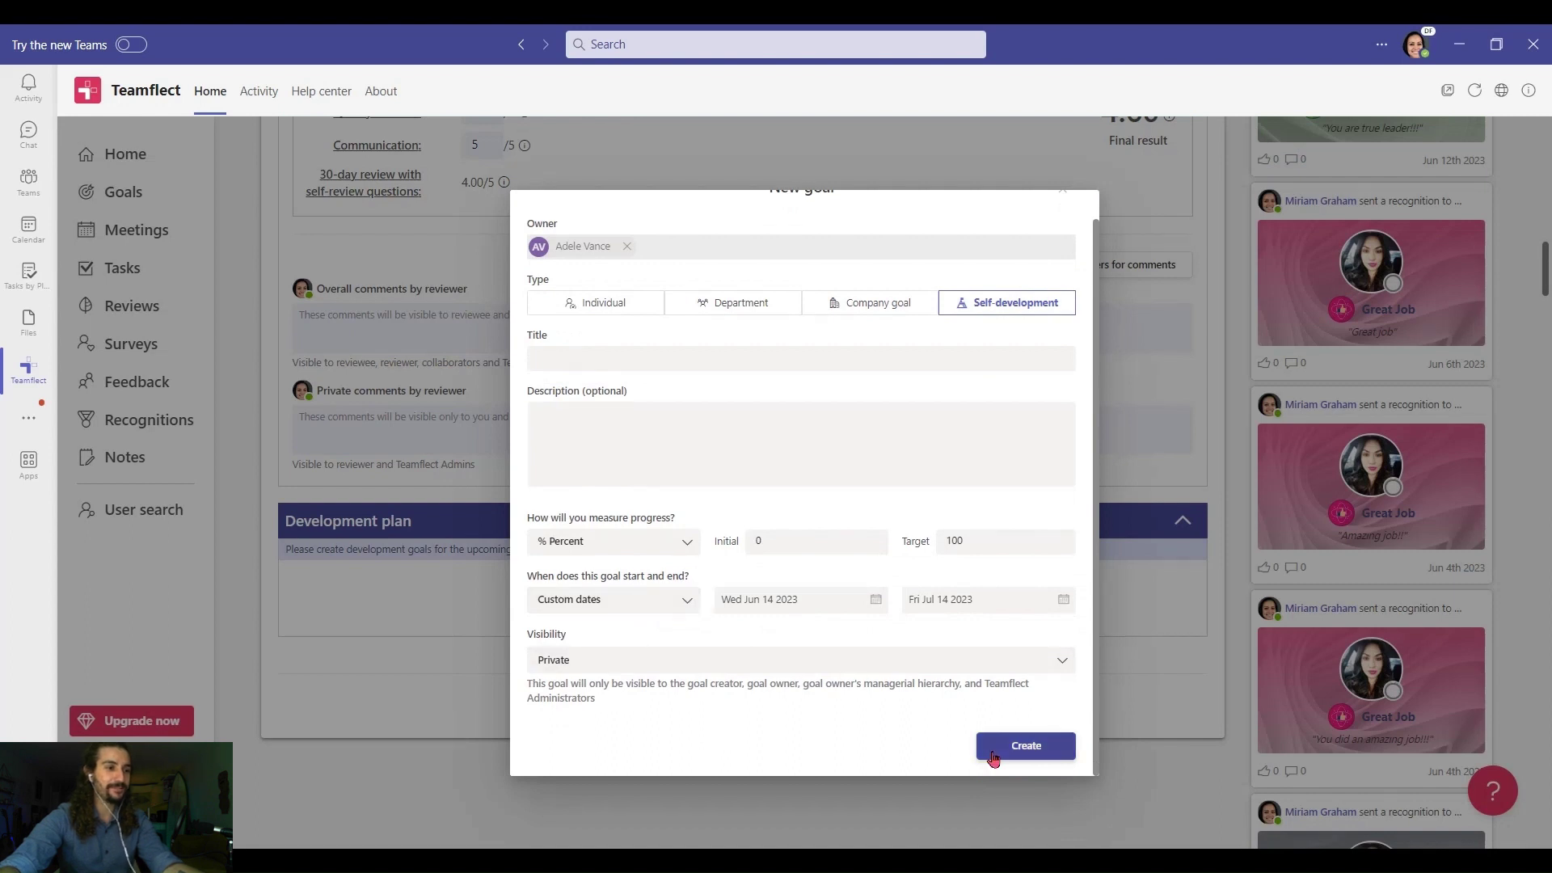
scroll(1013, 503, "up", 1)
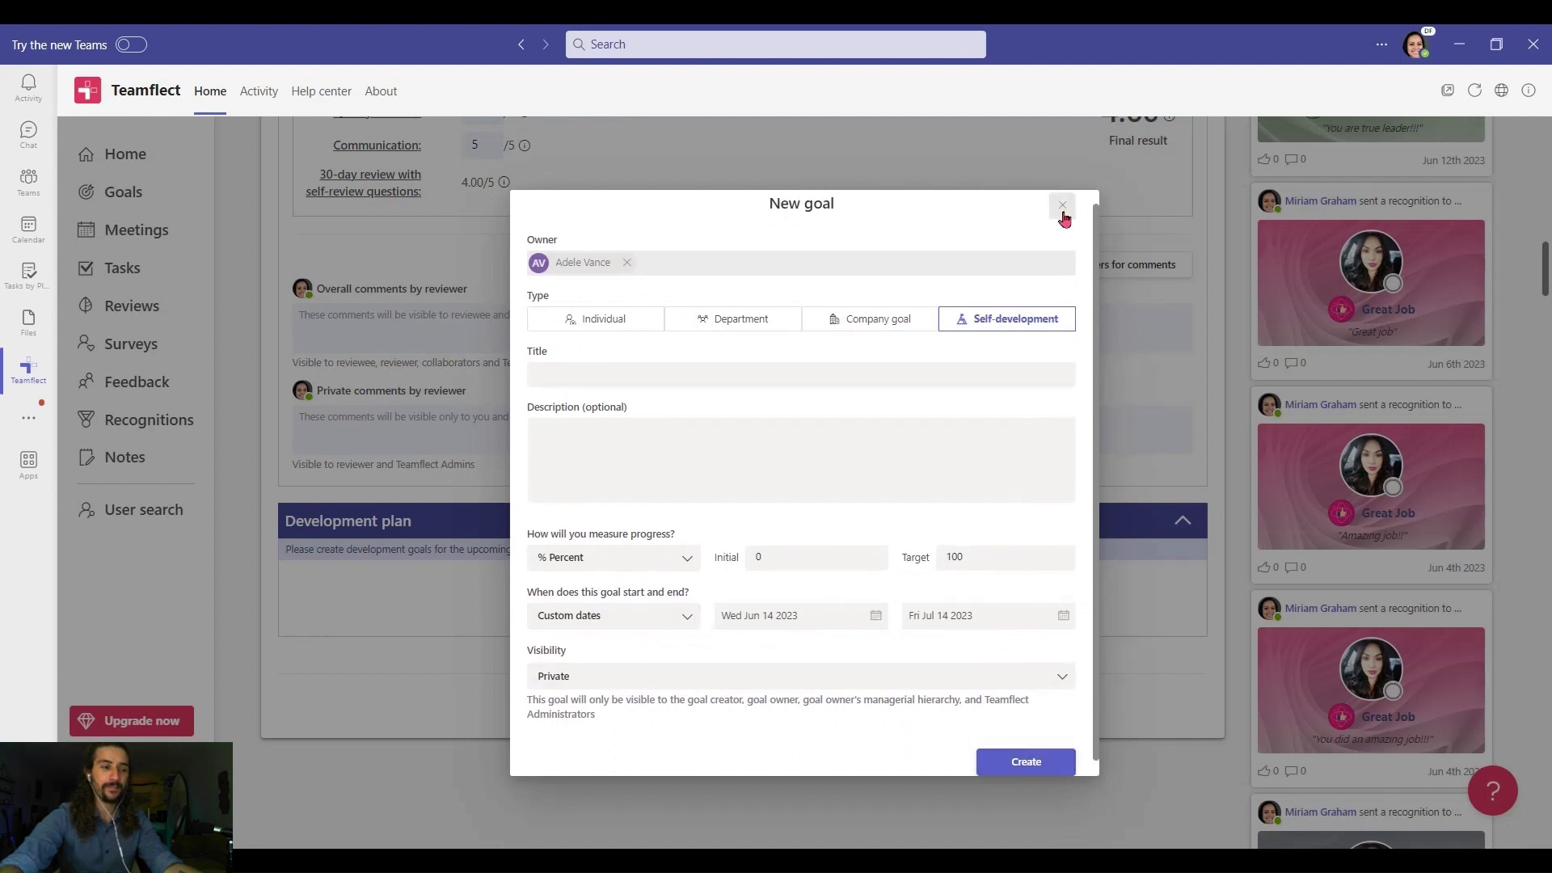
left_click(1066, 212)
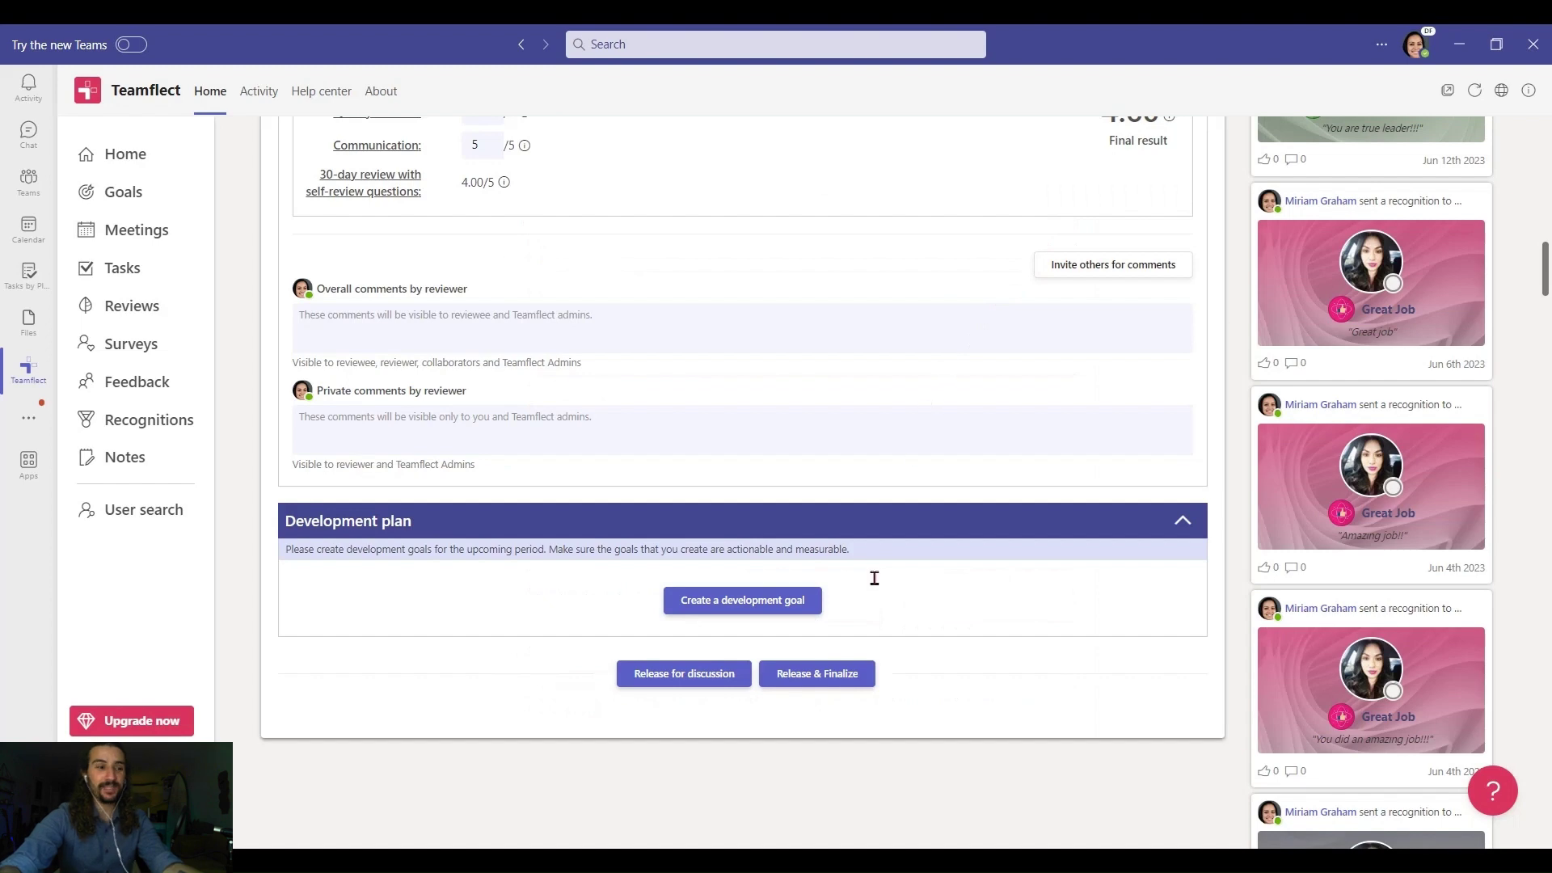
left_click(823, 683)
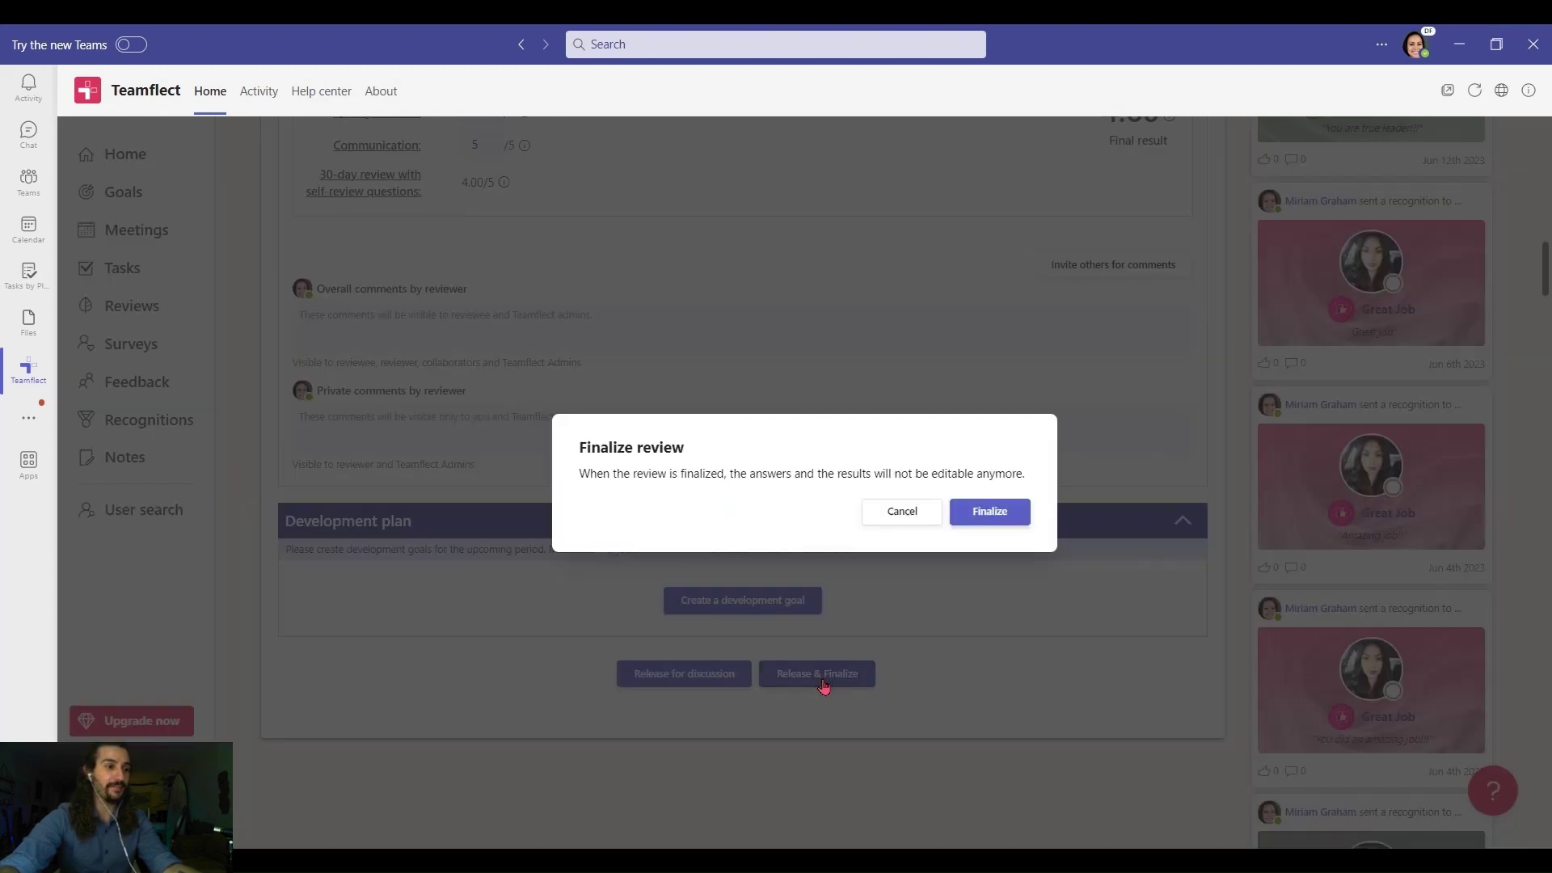
left_click(991, 514)
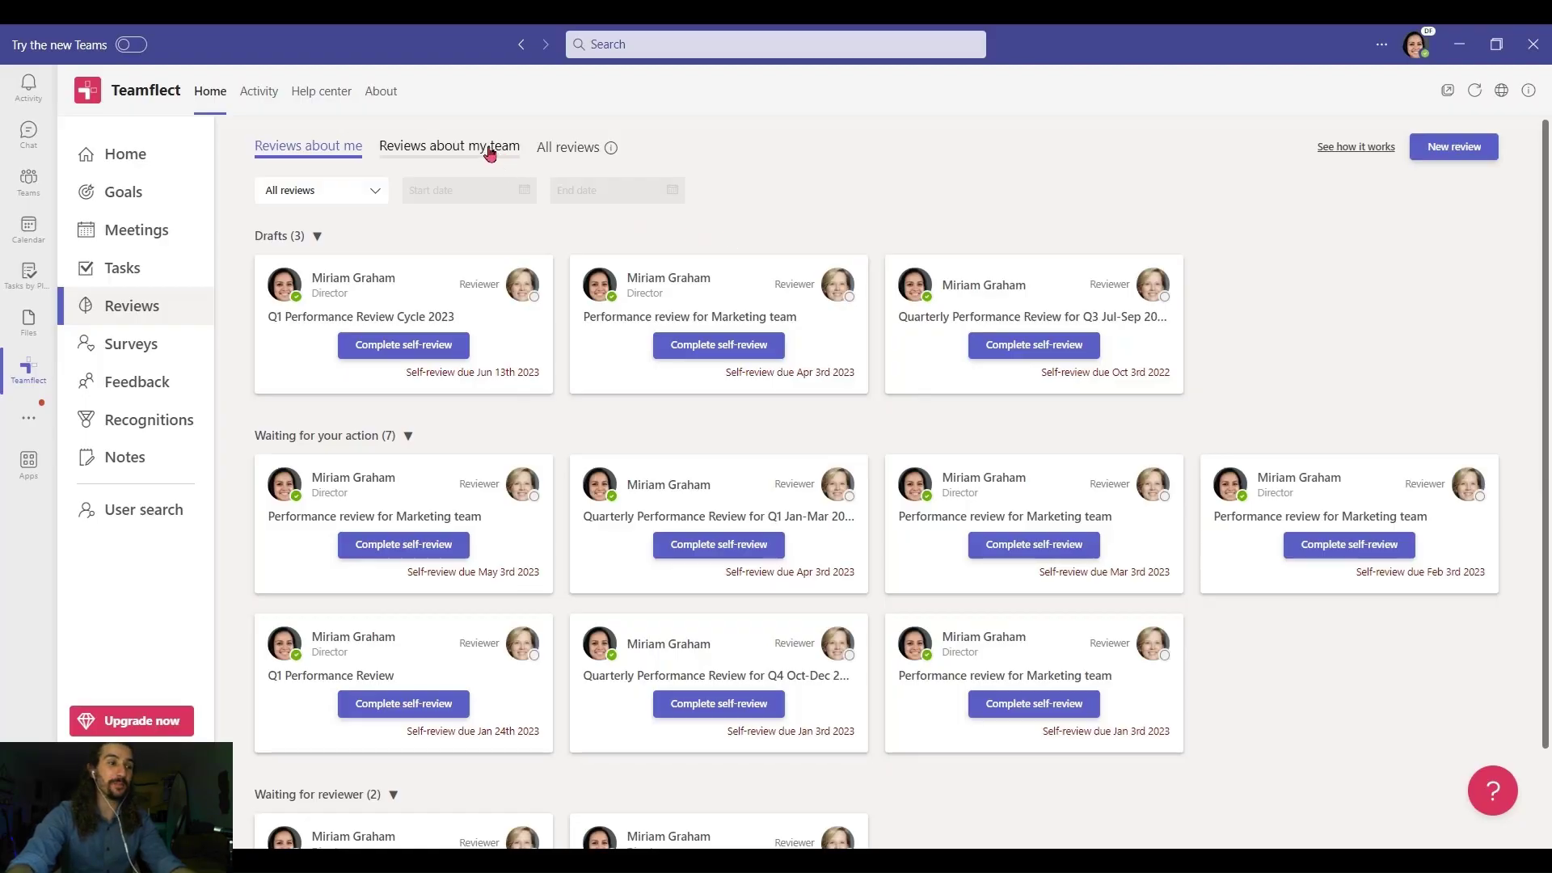
Switch to Reviews about my team and expand the First 30 Day Review reviewee table
left_click(491, 154)
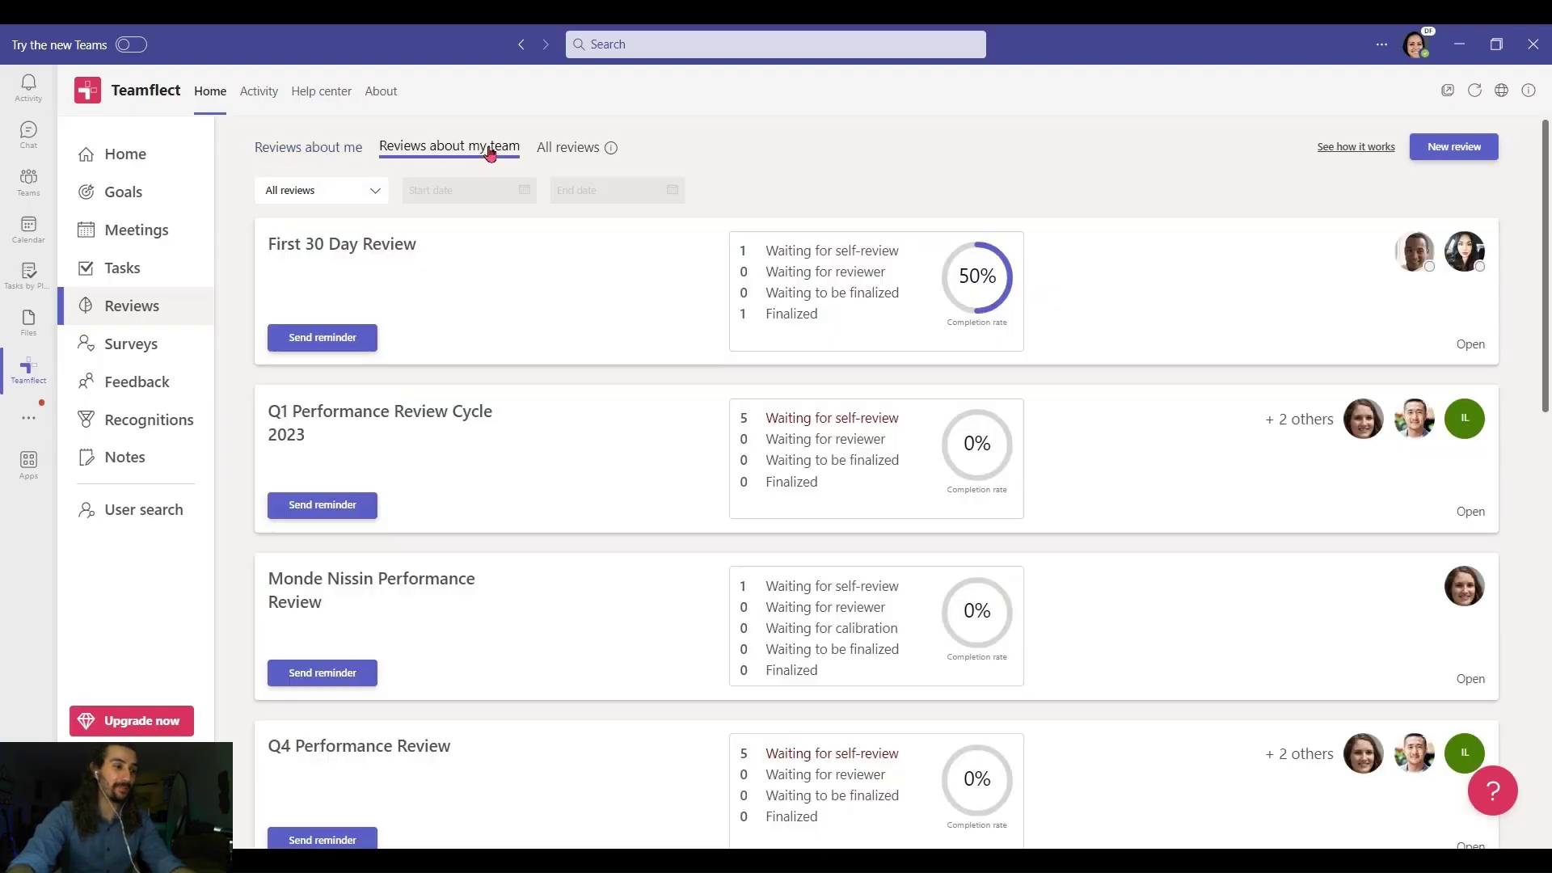
left_click(569, 270)
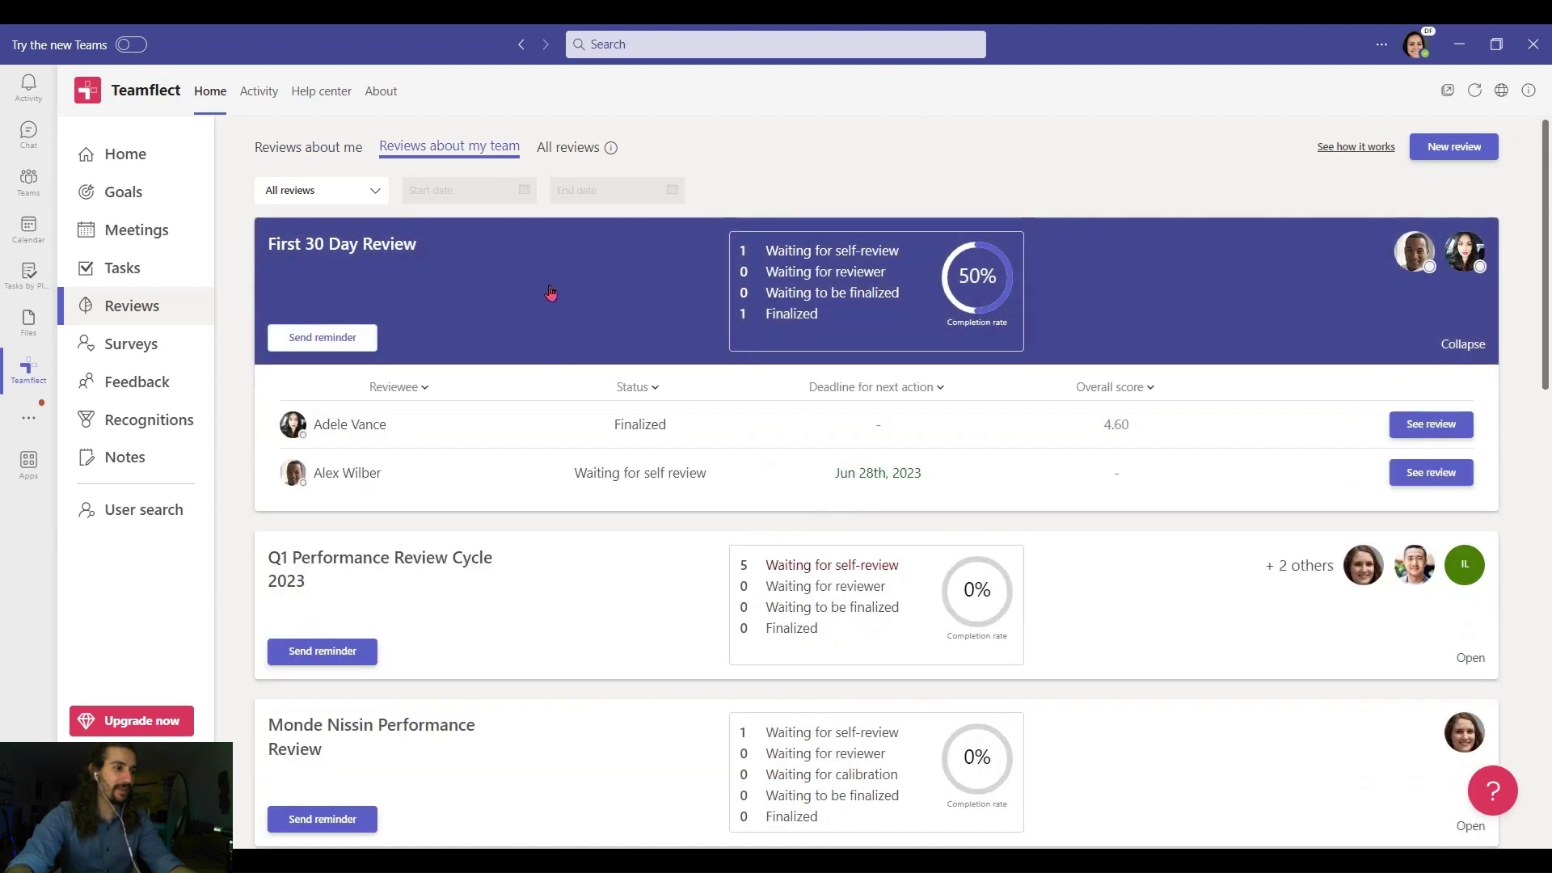